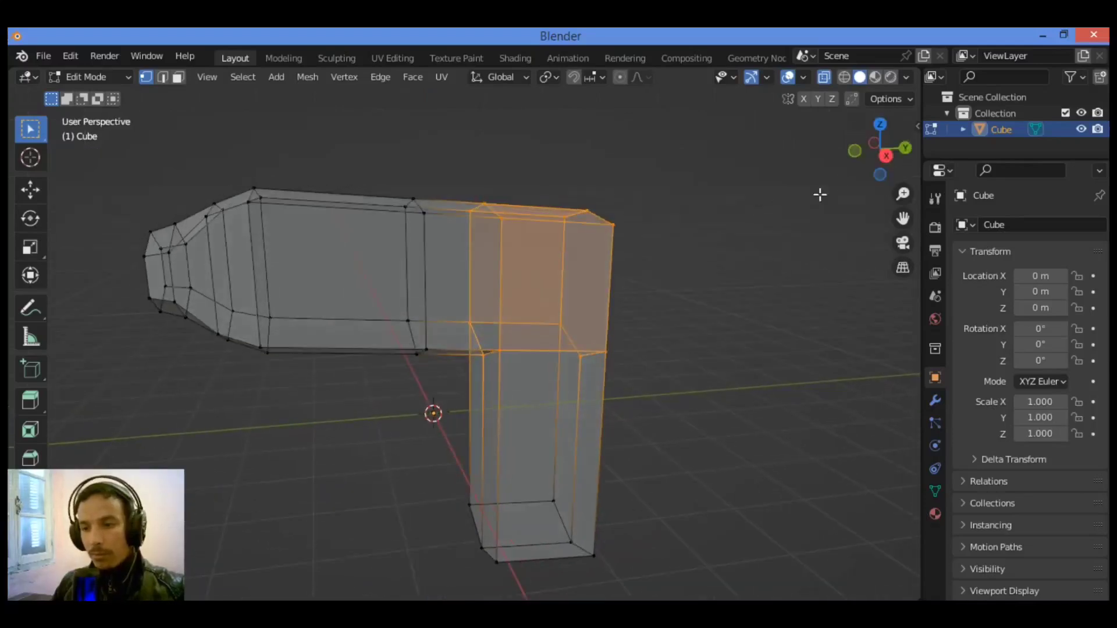
# Step: Scale the selected block at the body's rear, above the handle, uniformly to about 0.79 in right orthographic view
pyautogui.moveTo(882, 177); pyautogui.dragTo(905, 88)
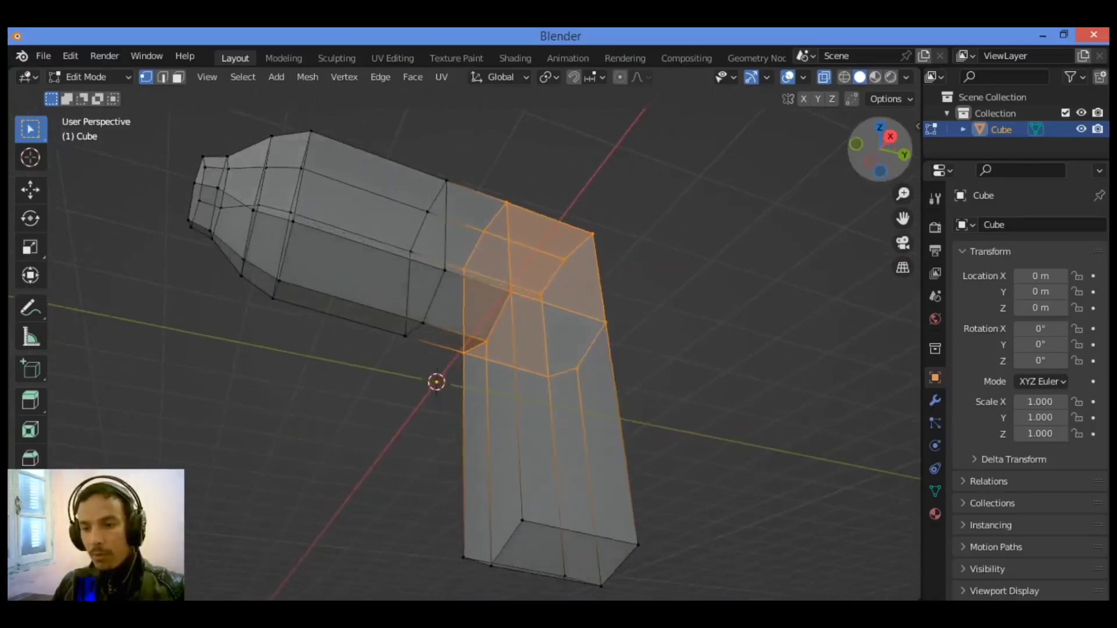
pyautogui.moveTo(661, 178); pyautogui.dragTo(591, 254)
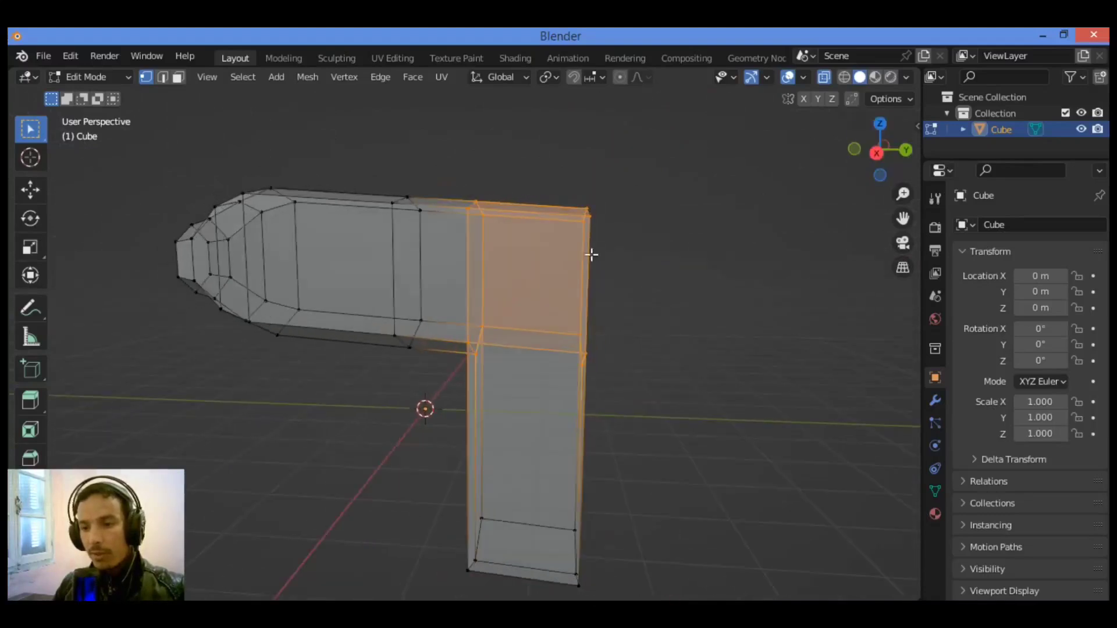
pyautogui.press('KP_5')
pyautogui.press('KP_1')
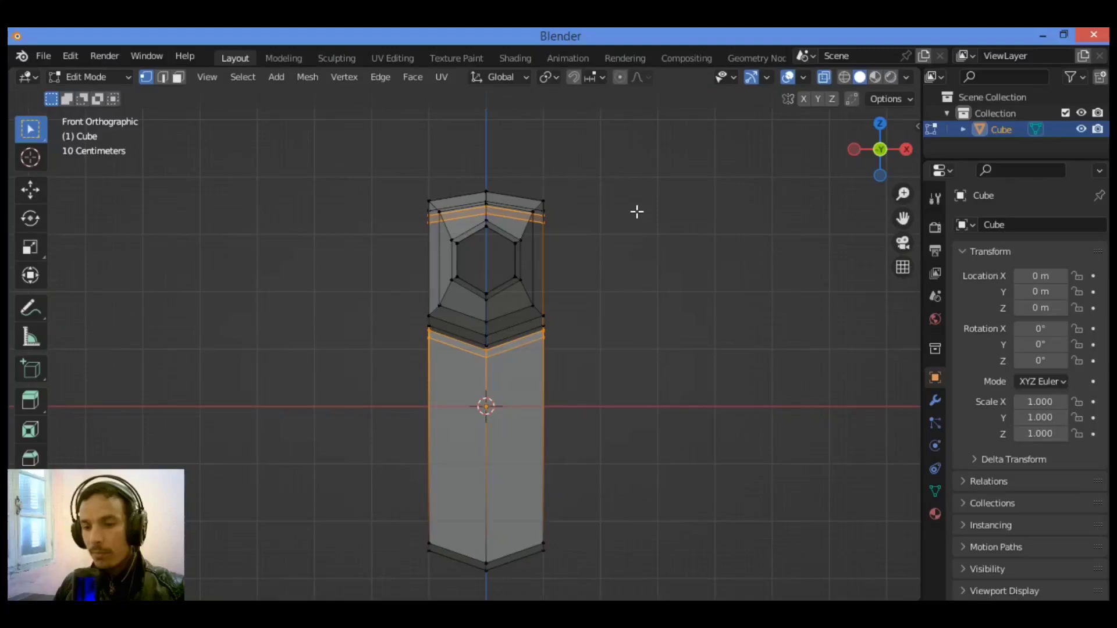
pyautogui.press('KP_3')
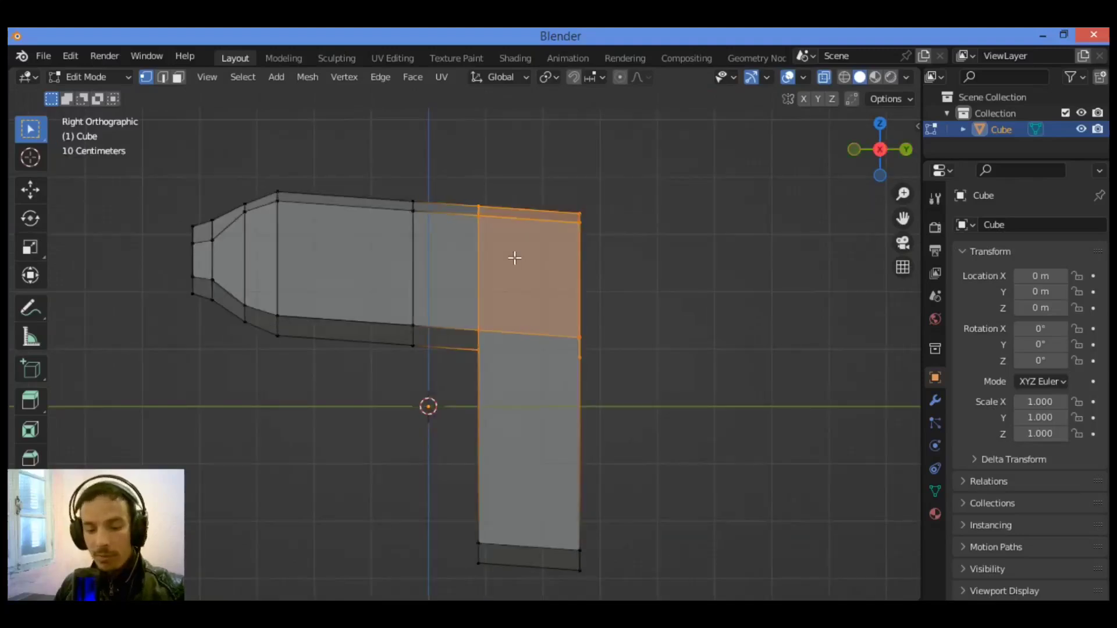
pyautogui.press('s')
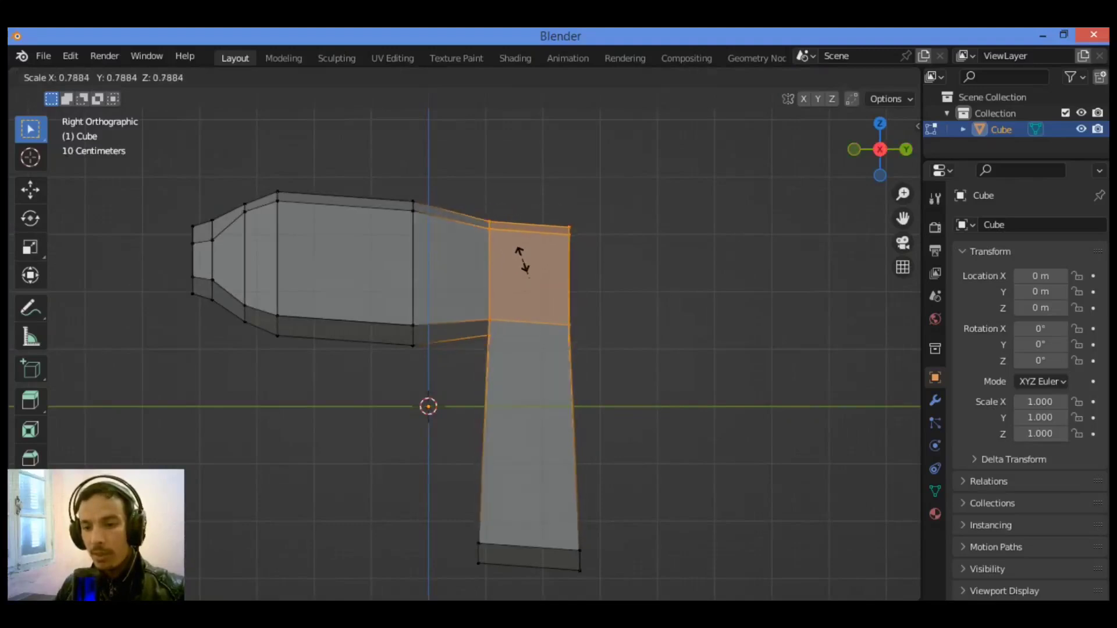
pyautogui.click(522, 261)
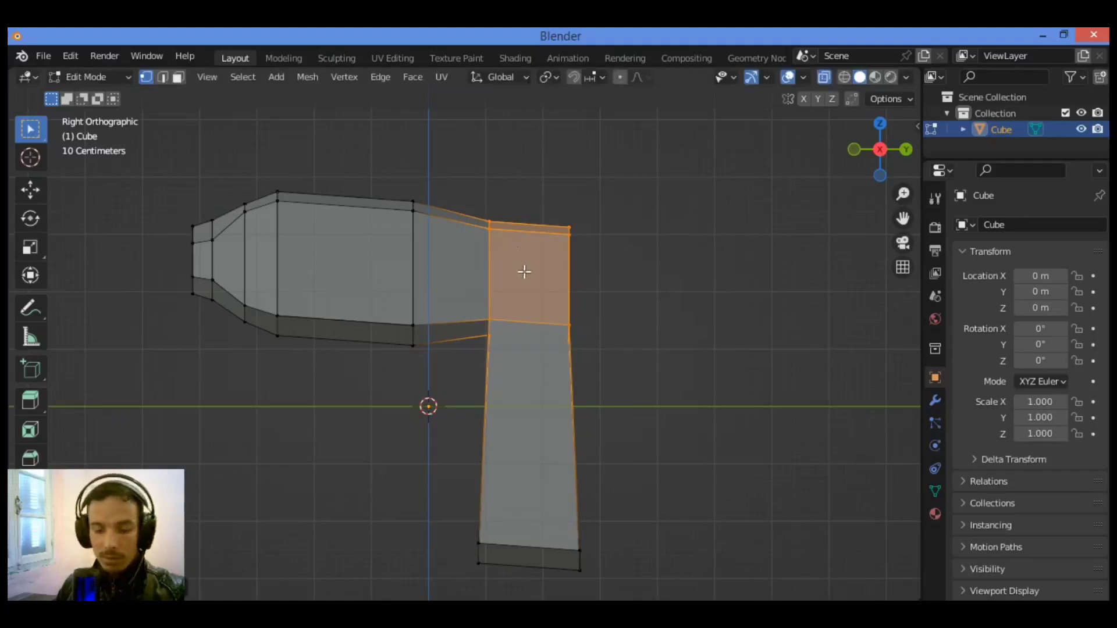
# Step: Move the selected rear block about 0.2 m along negative Y to align with the handle's front edge, and turn off X-ray
pyautogui.press('g')
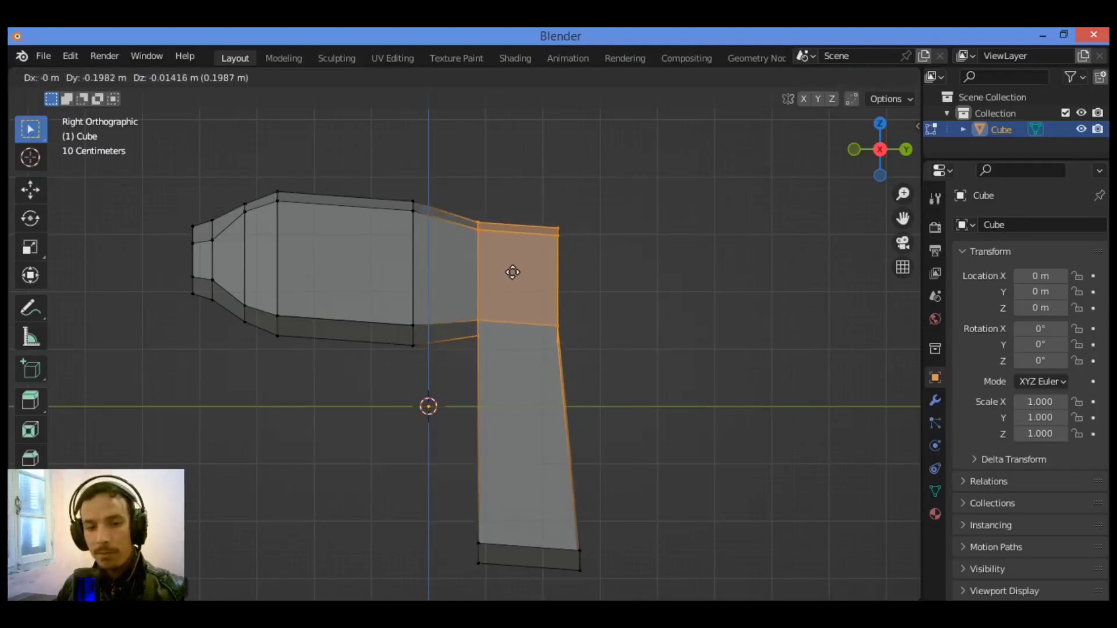
pyautogui.click(513, 273)
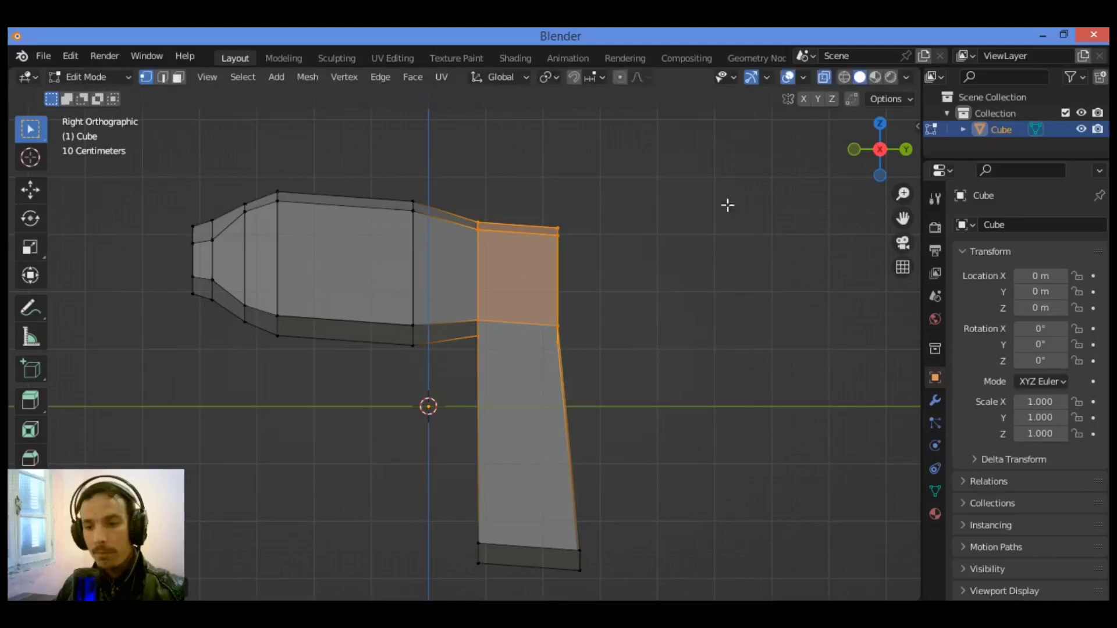
pyautogui.click(823, 77)
pyautogui.moveTo(880, 150); pyautogui.dragTo(797, 155)
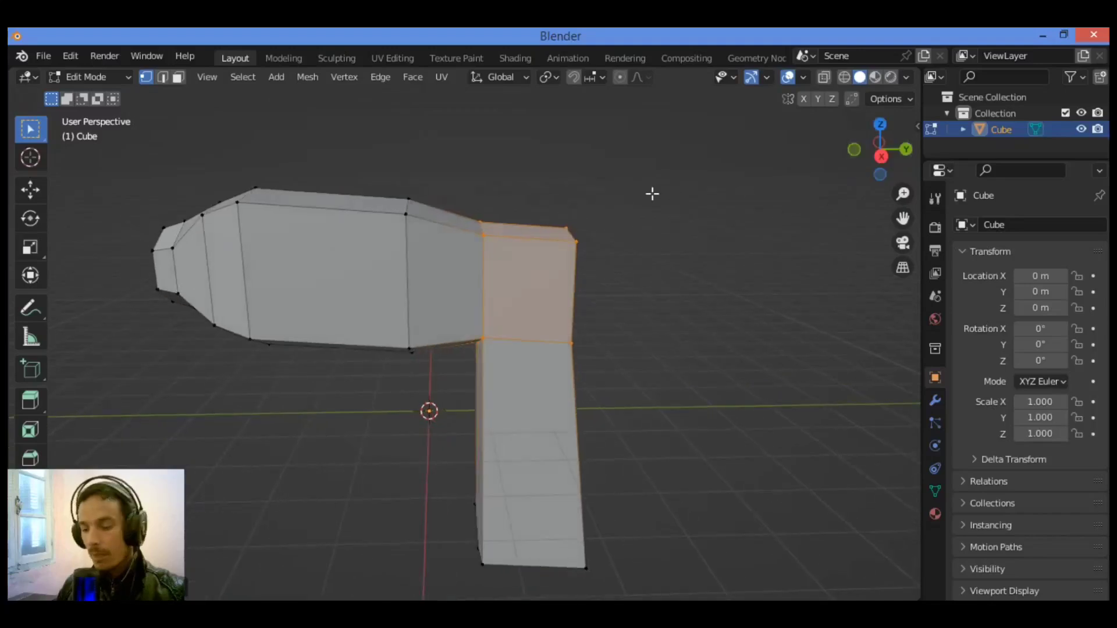
pyautogui.press('KP_3')
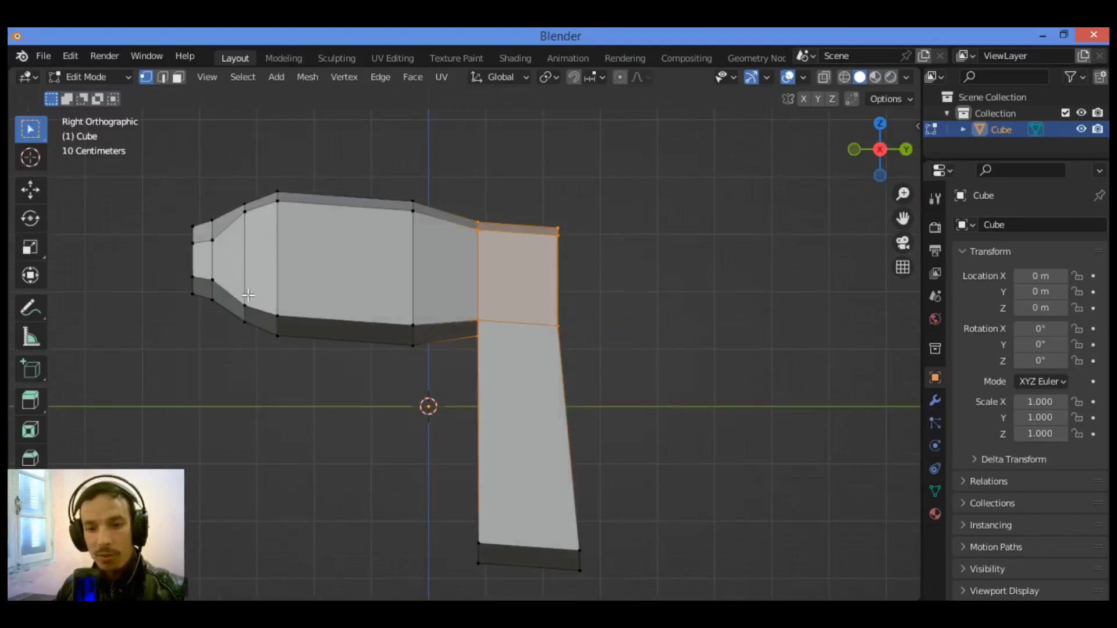
# Step: Select the ring of faces just in front of the body's widest section and try to shear it
pyautogui.click(178, 78)
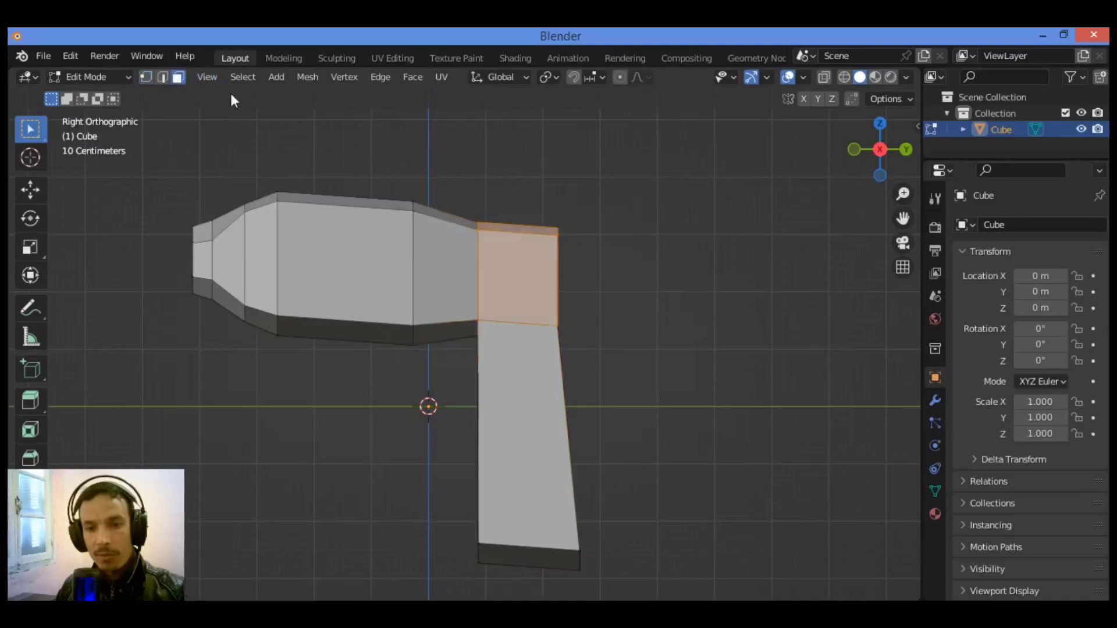
pyautogui.keyDown('alt'); pyautogui.click(253, 237); pyautogui.keyUp('alt')
pyautogui.keyDown('alt'); pyautogui.click(268, 203); pyautogui.keyUp('alt')
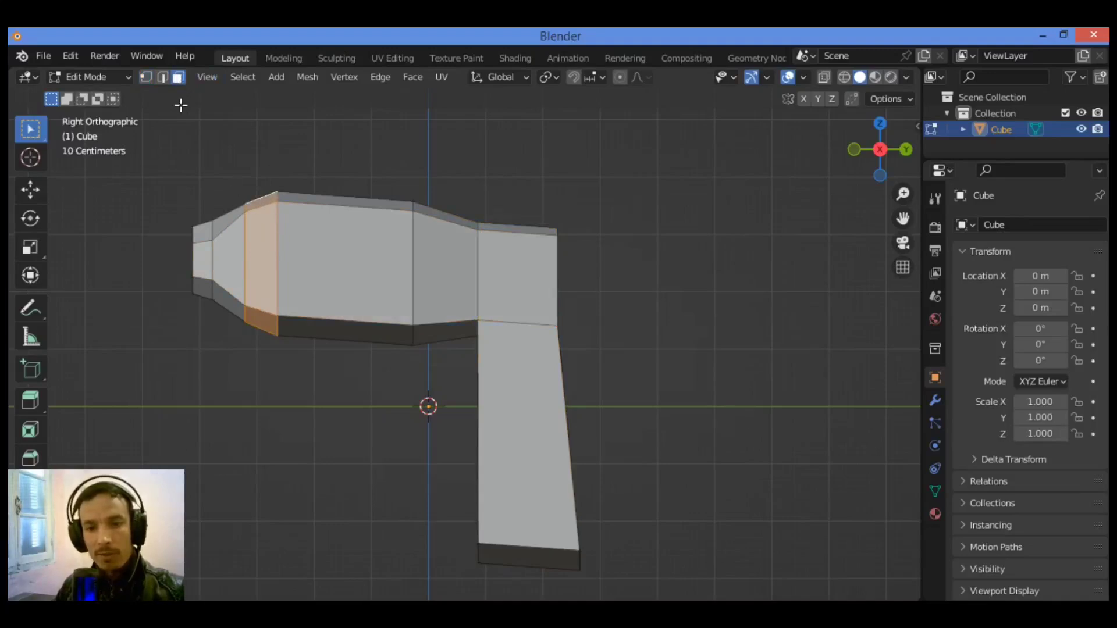
pyautogui.scroll(-5, 30, 294)
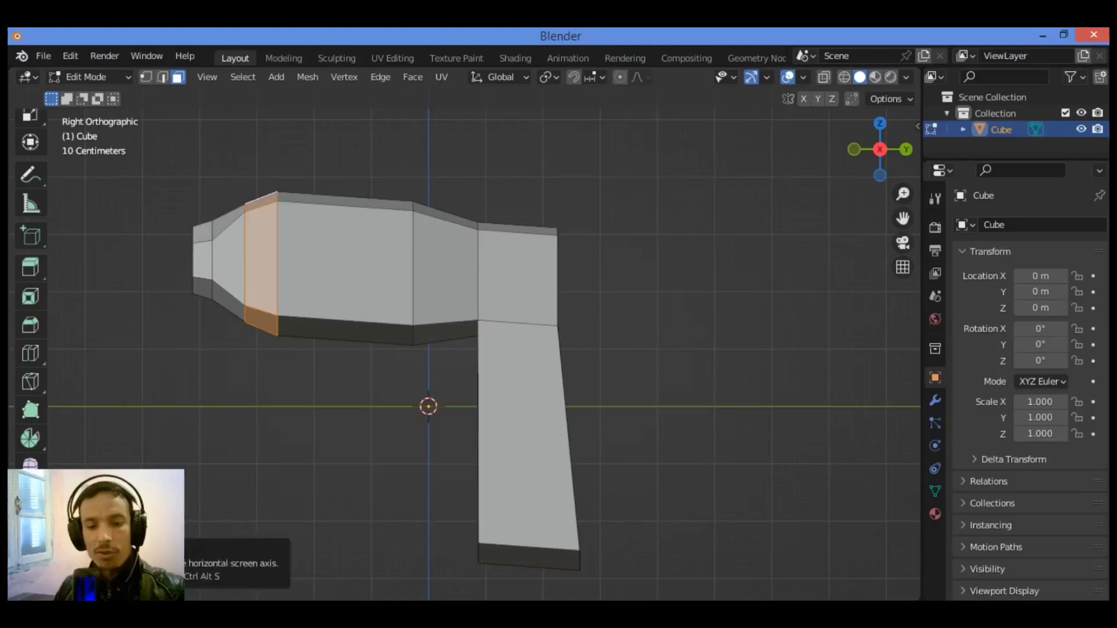
pyautogui.click(30, 553)
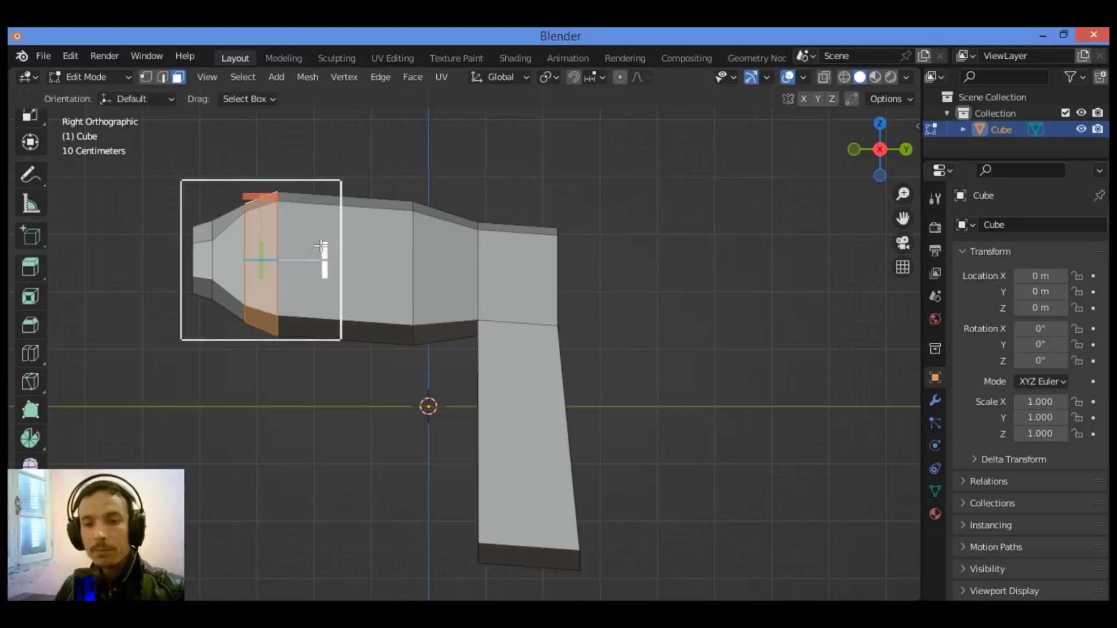
pyautogui.moveTo(270, 199); pyautogui.dragTo(131, 186)
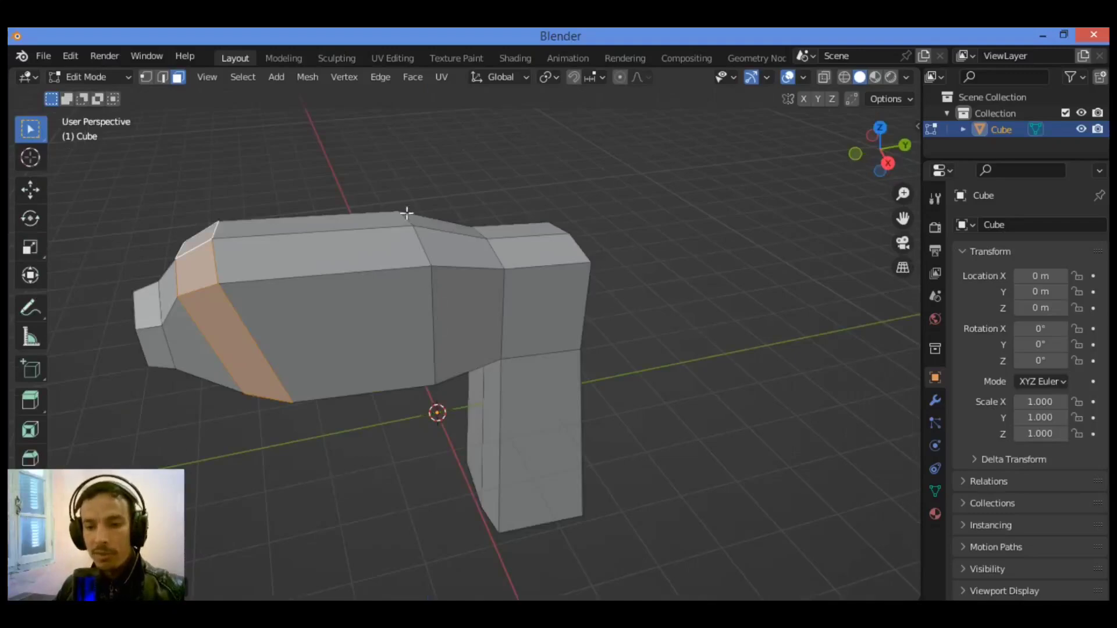
# Step: Select the vertical edge loop at the rear of the wide body section and slide it towards the nose by about -0.965
pyautogui.keyDown('alt'); pyautogui.click(434, 303); pyautogui.keyUp('alt')
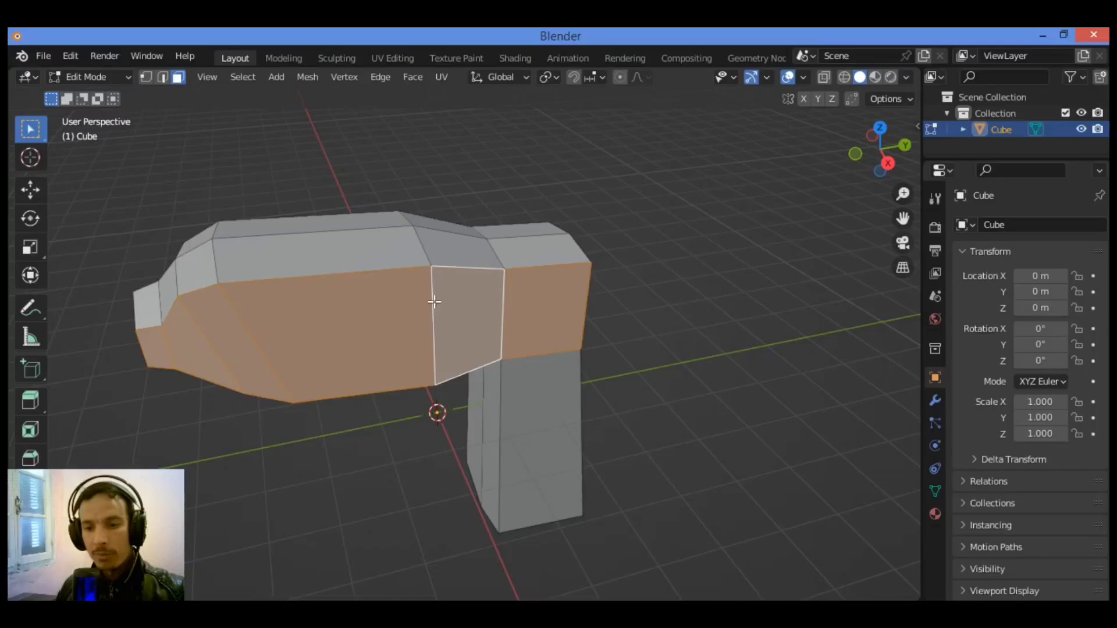
pyautogui.keyDown('alt'); pyautogui.click(419, 234); pyautogui.keyUp('alt')
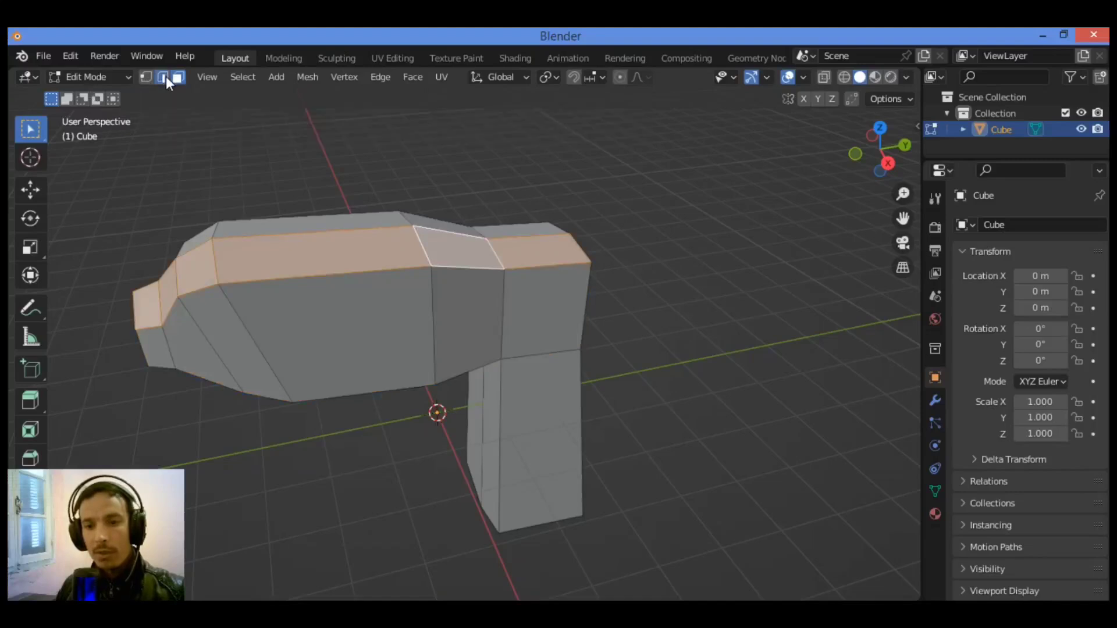
pyautogui.click(163, 77)
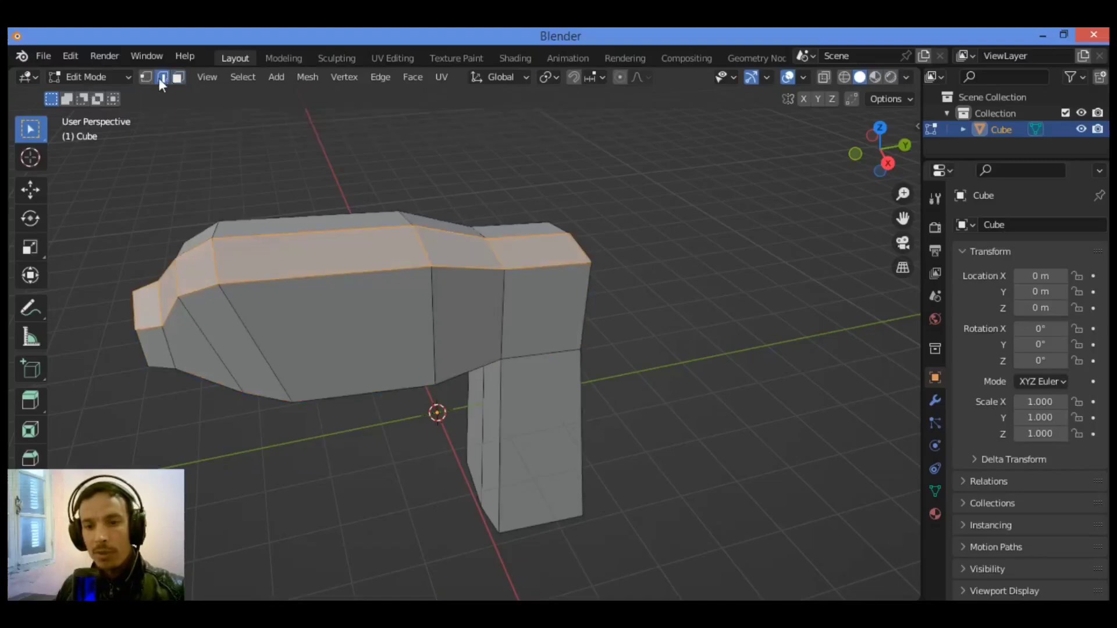
pyautogui.keyDown('alt'); pyautogui.click(421, 249); pyautogui.keyUp('alt')
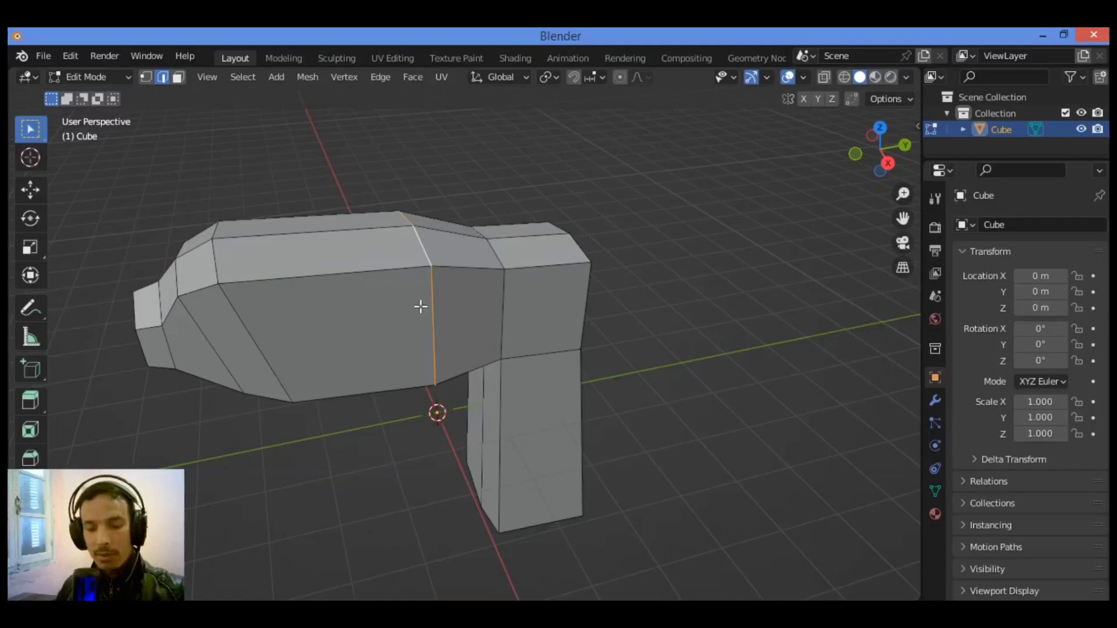
pyautogui.scroll(-3, 30, 349)
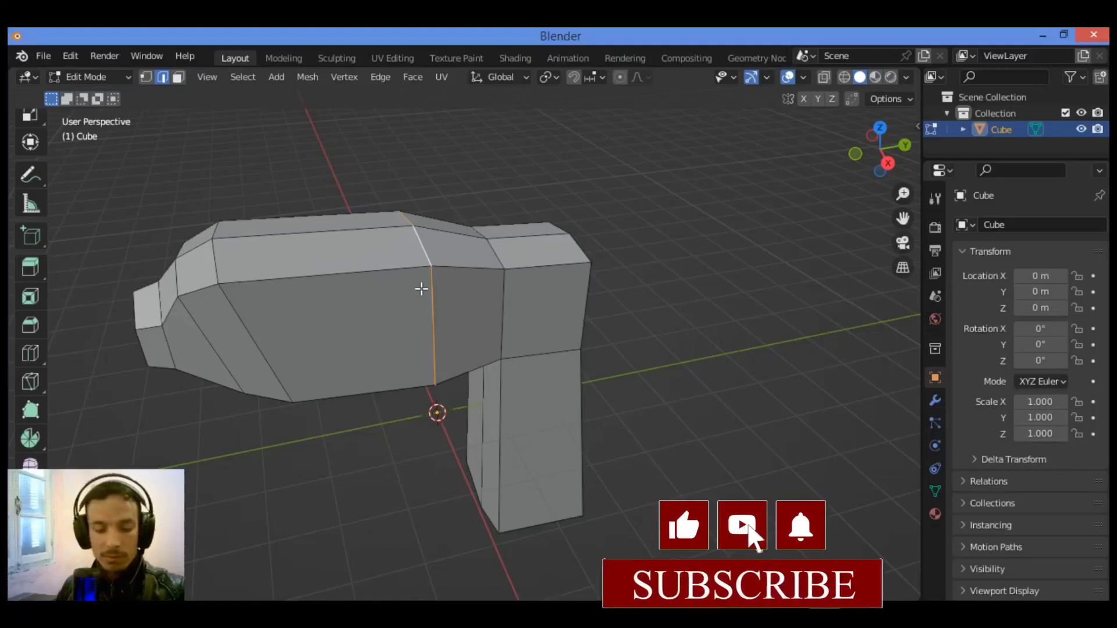
pyautogui.press('g')
pyautogui.press('g')
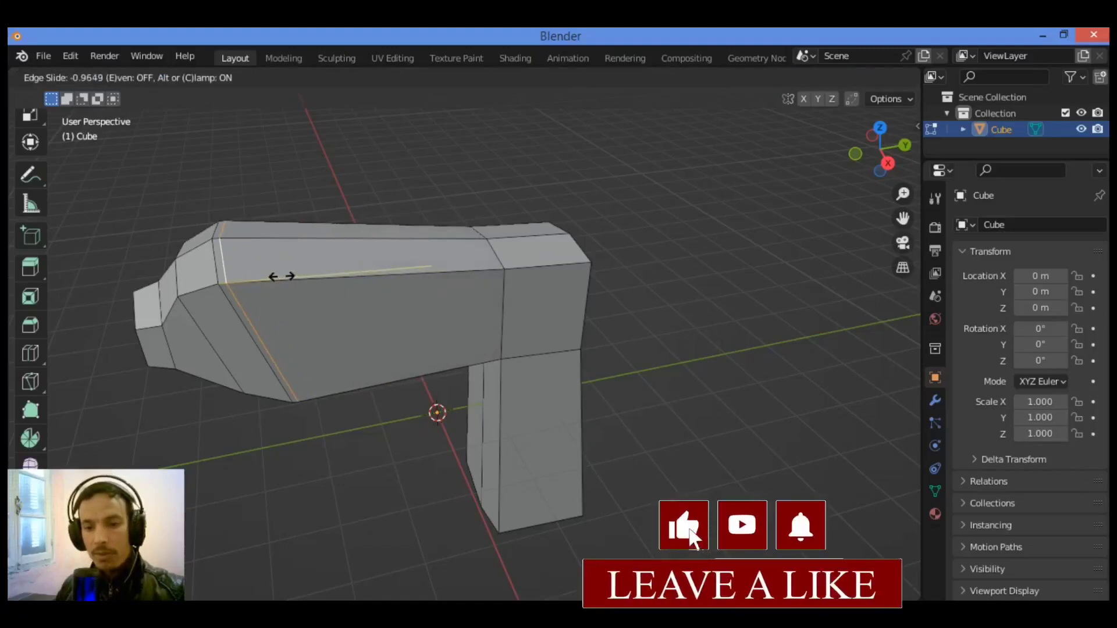
pyautogui.click(281, 276)
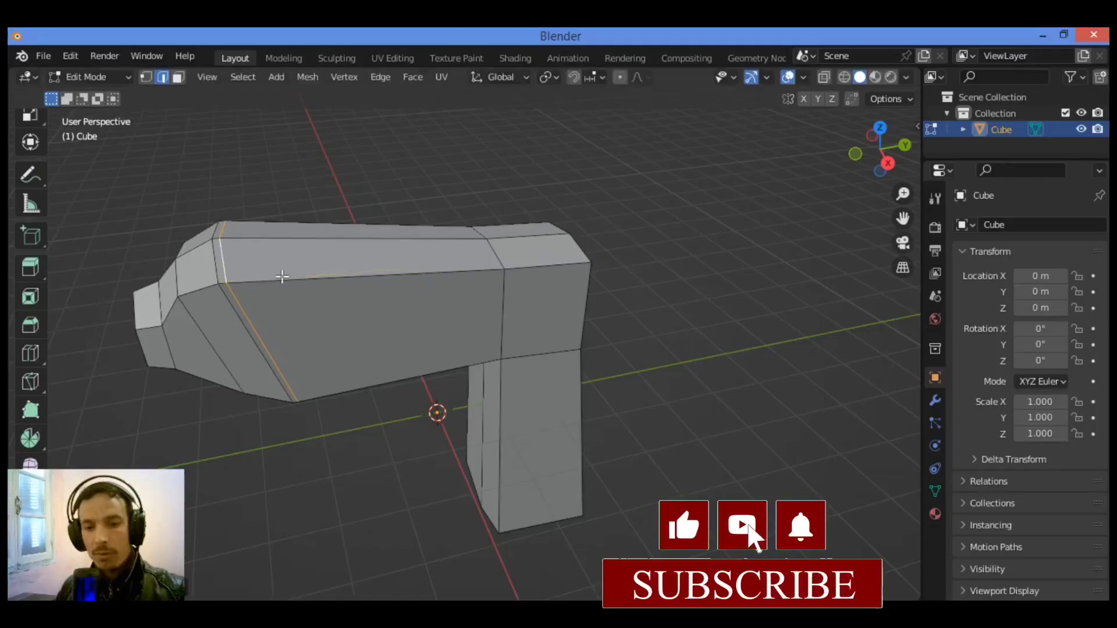
# Step: Select the two top edges of the shifted loop and slide them back towards the handle by about 0.31
pyautogui.moveTo(884, 161); pyautogui.dragTo(958, 147)
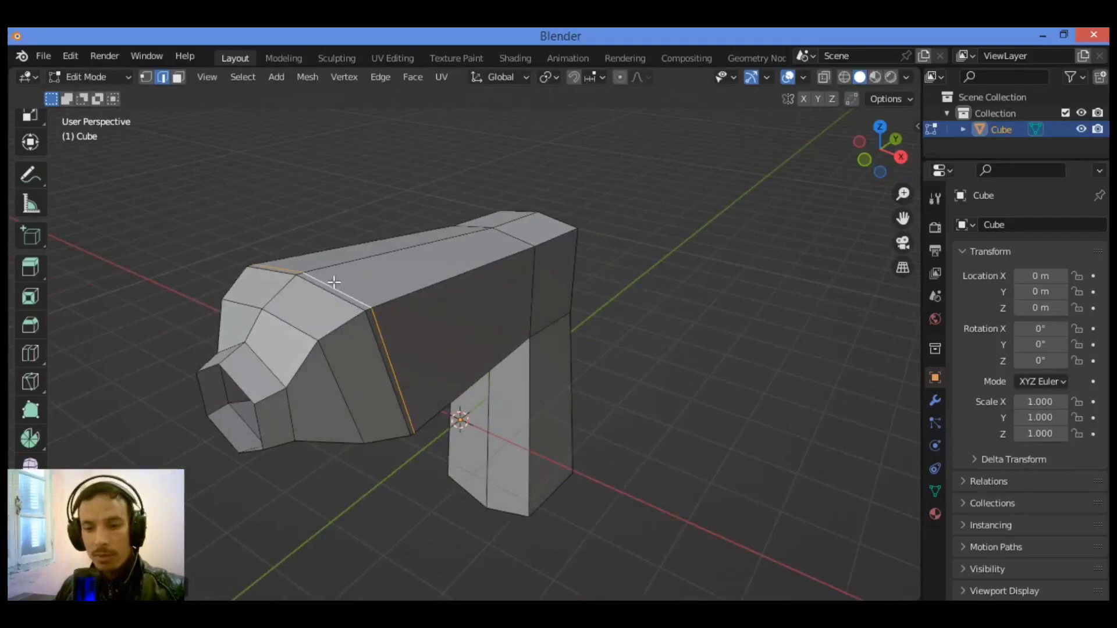
pyautogui.click(353, 292)
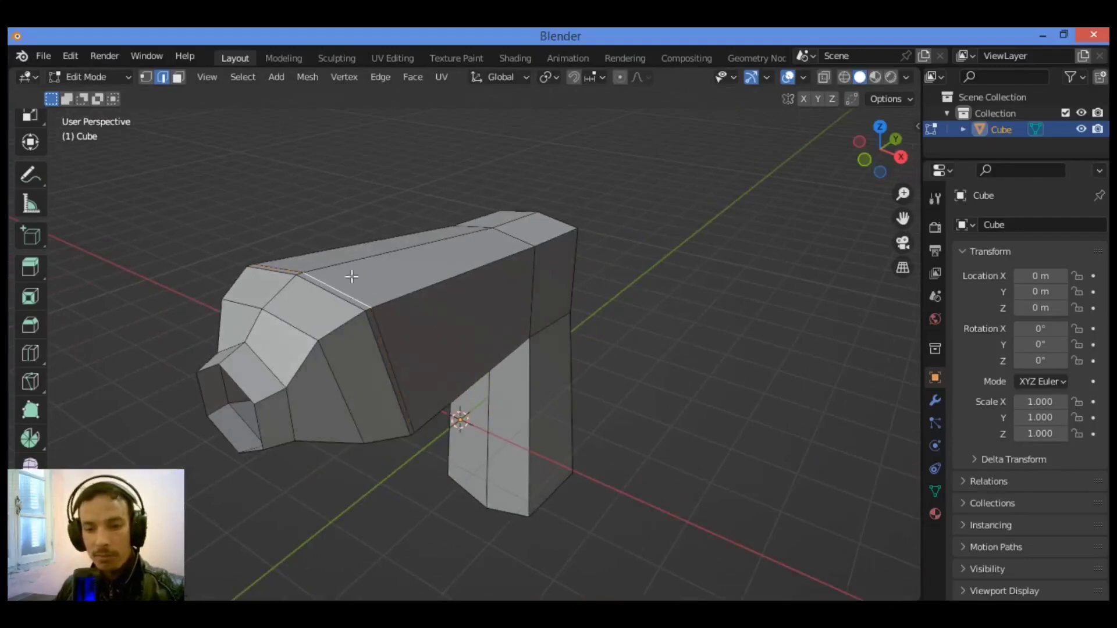
pyautogui.keyDown('shift'); pyautogui.click(312, 261); pyautogui.keyUp('shift')
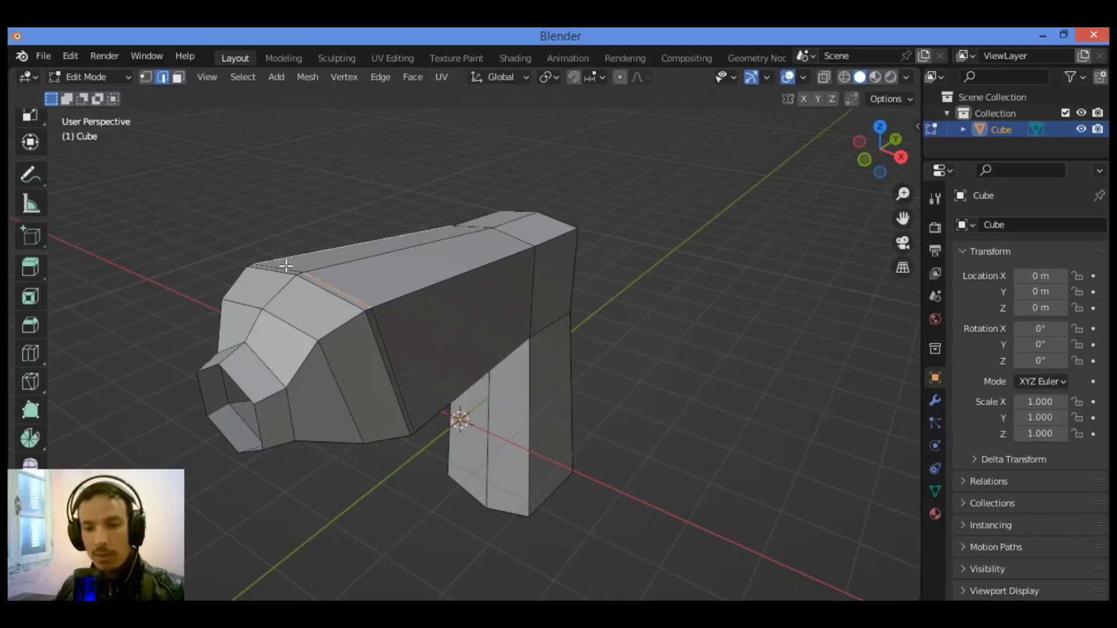
pyautogui.keyDown('shift'); pyautogui.click(305, 275); pyautogui.keyUp('shift')
pyautogui.click(293, 267)
pyautogui.keyDown('shift'); pyautogui.click(339, 285); pyautogui.keyUp('shift')
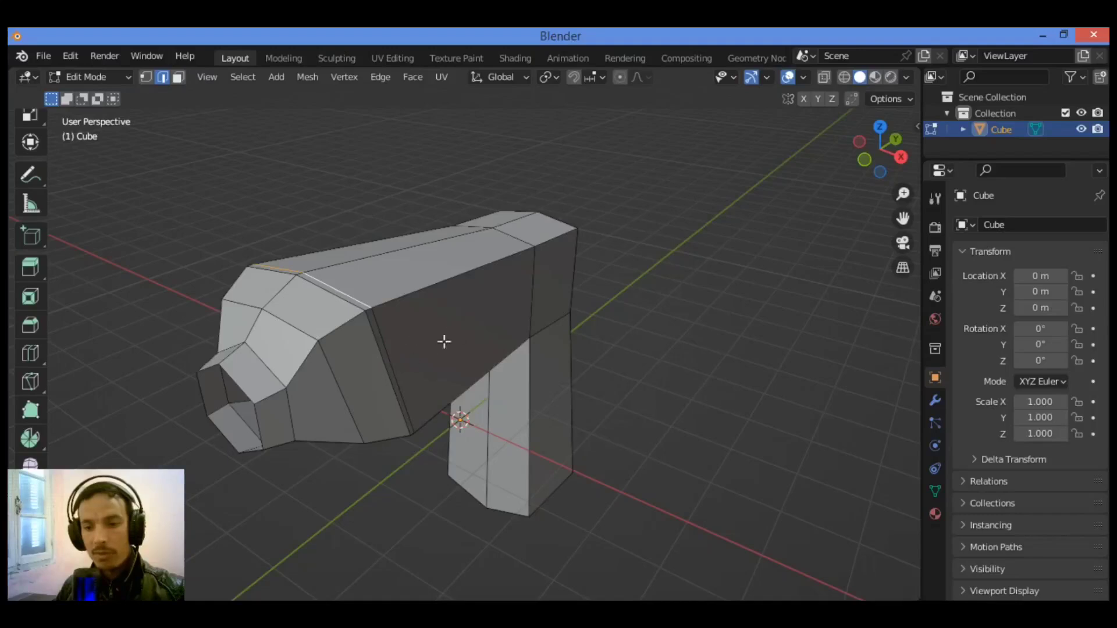
pyautogui.moveTo(899, 153)
pyautogui.mouseDown()
pyautogui.moveTo(870, 155)
pyautogui.moveTo(908, 164)
pyautogui.mouseUp()
pyautogui.press('g')
pyautogui.press('g')
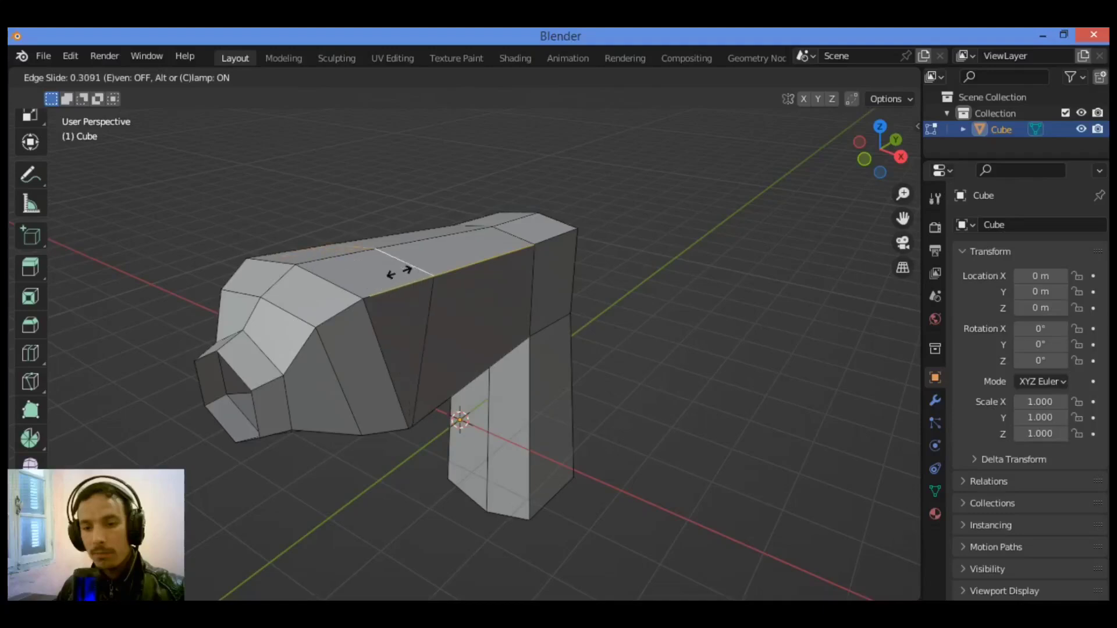
pyautogui.click(399, 272)
# Step: Add a centred lengthwise loop cut through the body's side faces, and check the model from the opposite side
pyautogui.moveTo(409, 374); pyautogui.dragTo(398, 384, button='middle')
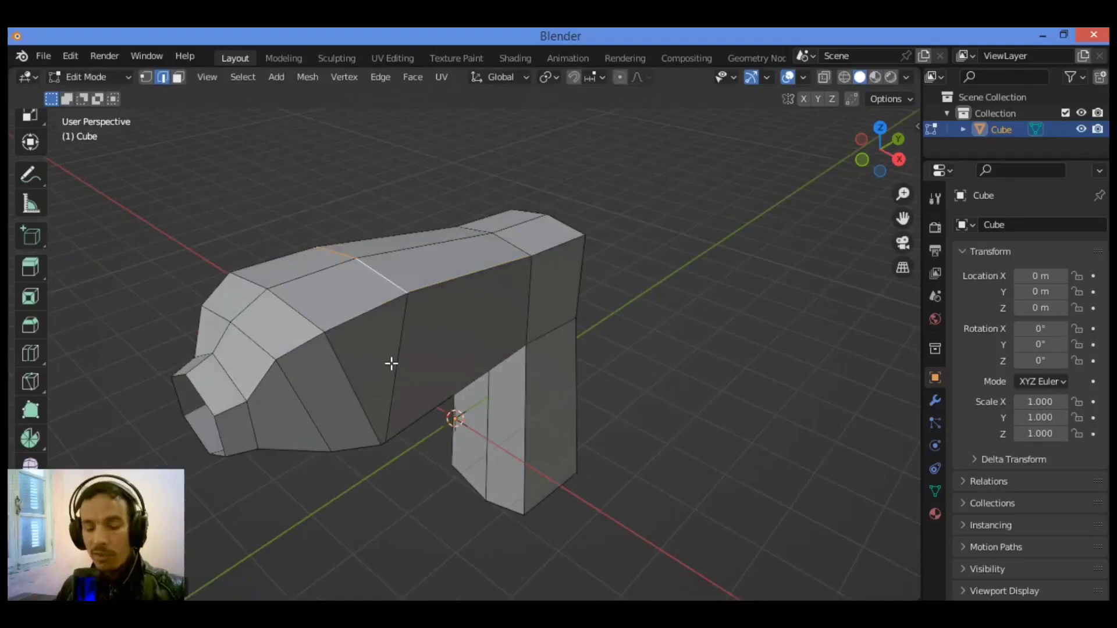
pyautogui.hotkey('ctrl', 'r')
pyautogui.click(392, 363)
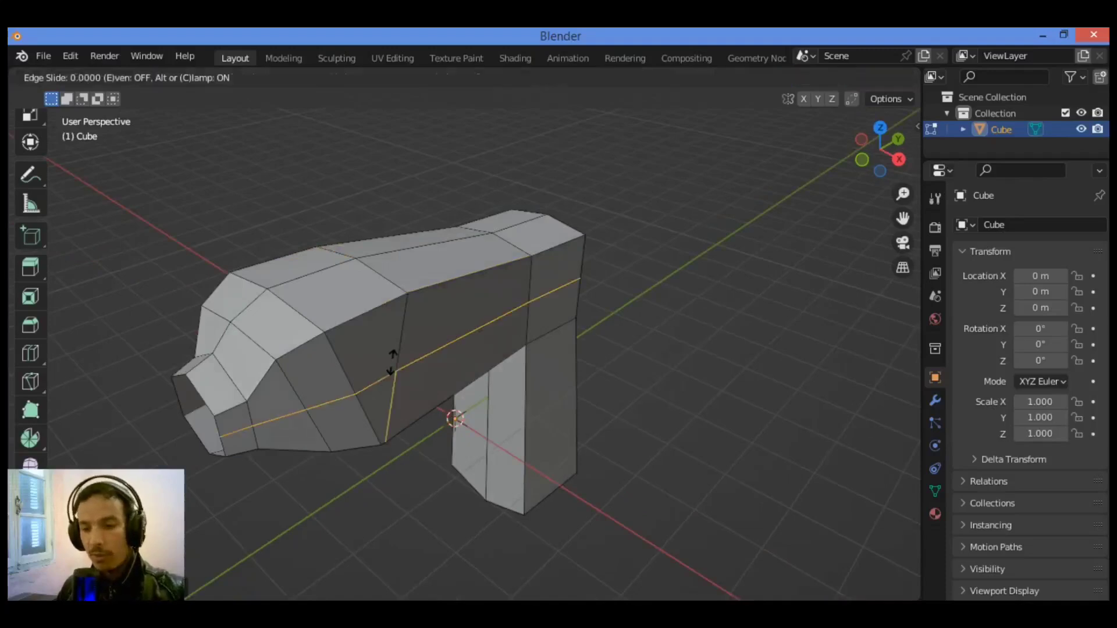
pyautogui.click(392, 363)
pyautogui.moveTo(880, 148); pyautogui.dragTo(840, 176)
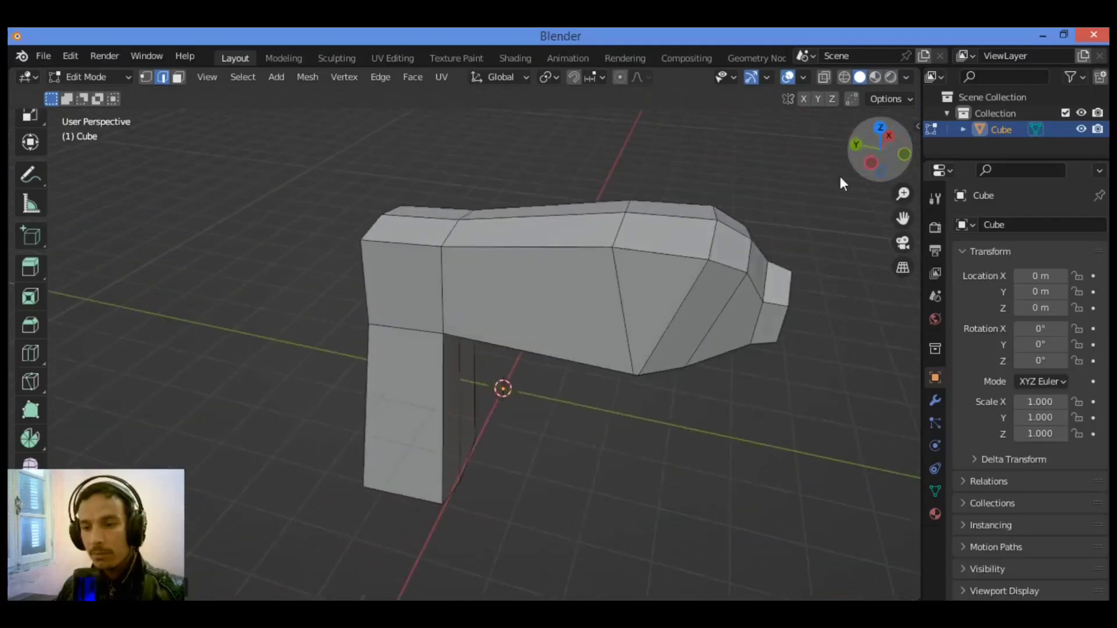
pyautogui.click(634, 293)
pyautogui.moveTo(904, 155); pyautogui.dragTo(643, 154)
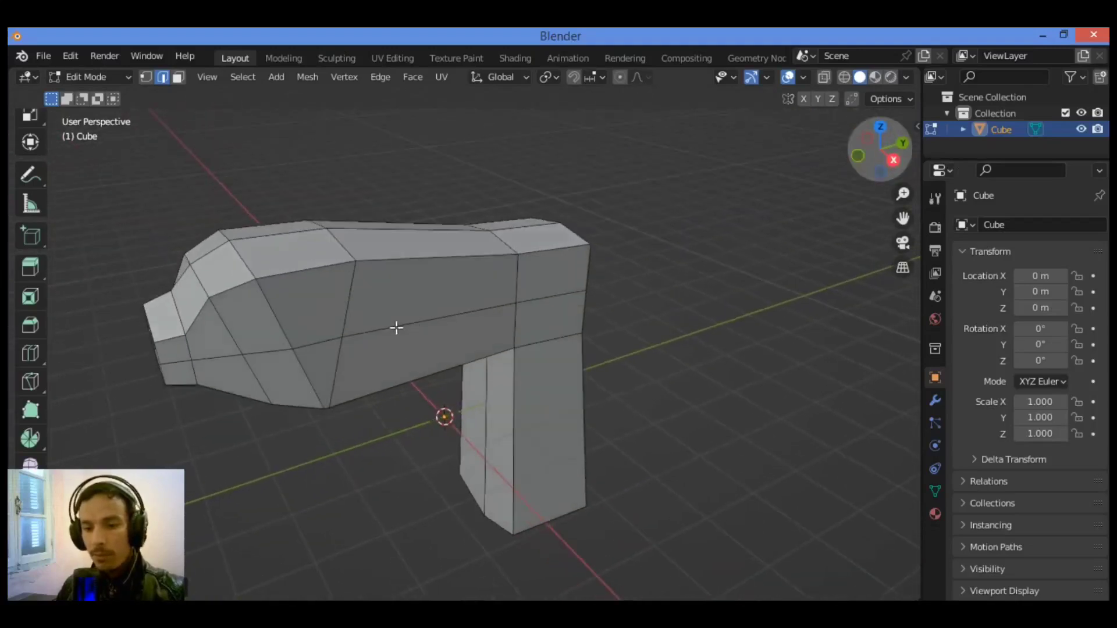
# Step: Select the lengthwise edge loops along both sides of the body and slide them up close to the upper side edges
pyautogui.click(343, 352)
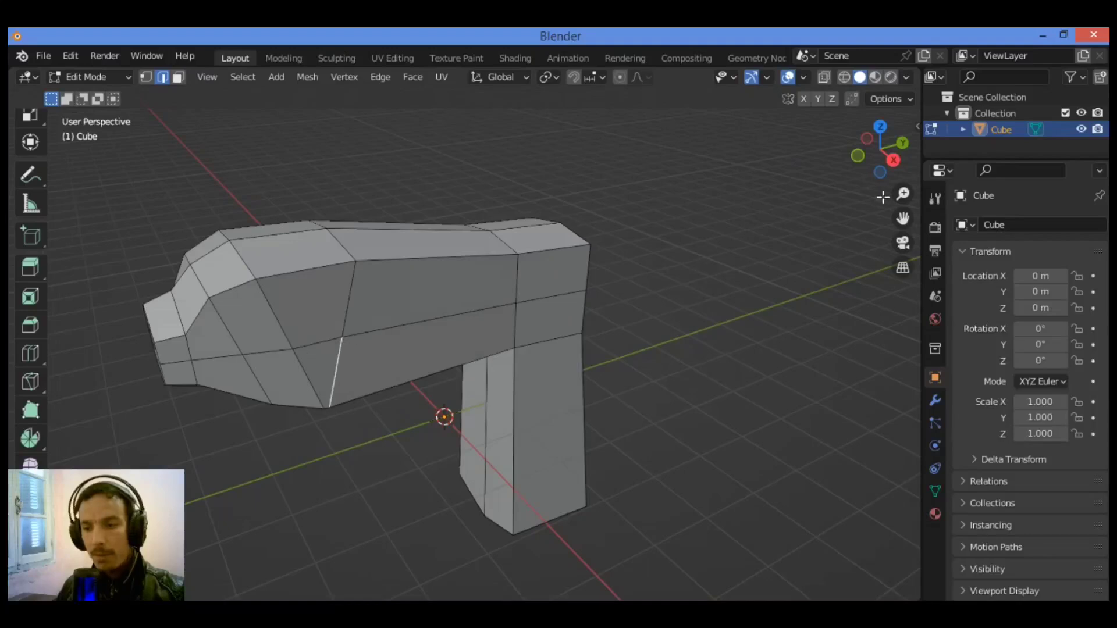
pyautogui.moveTo(903, 194); pyautogui.dragTo(903, 178)
pyautogui.moveTo(903, 218); pyautogui.dragTo(989, 216)
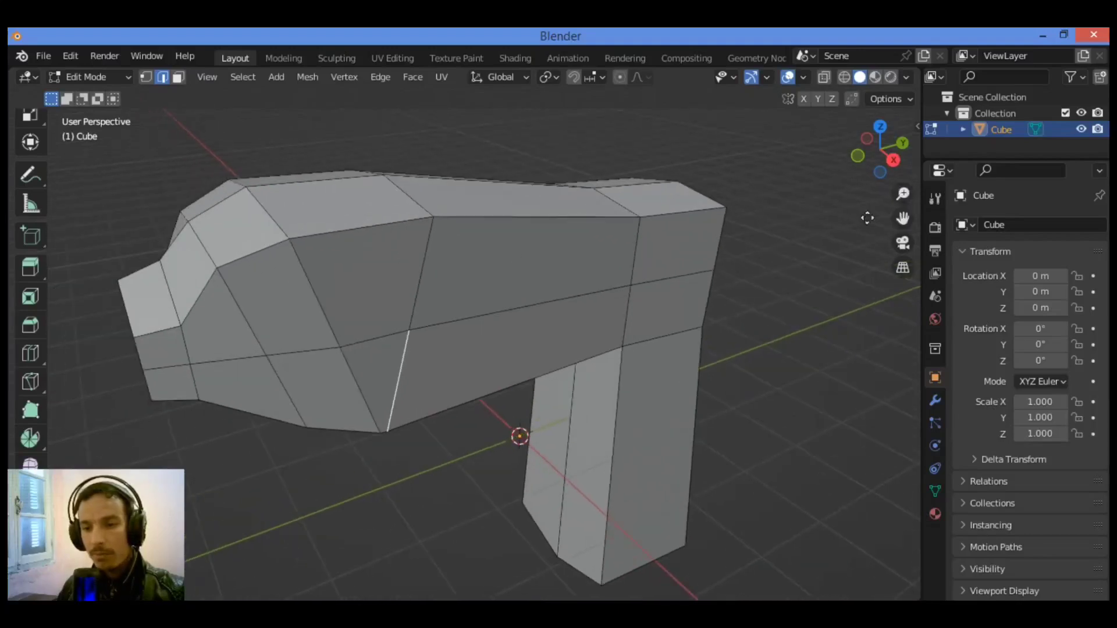
pyautogui.click(452, 322)
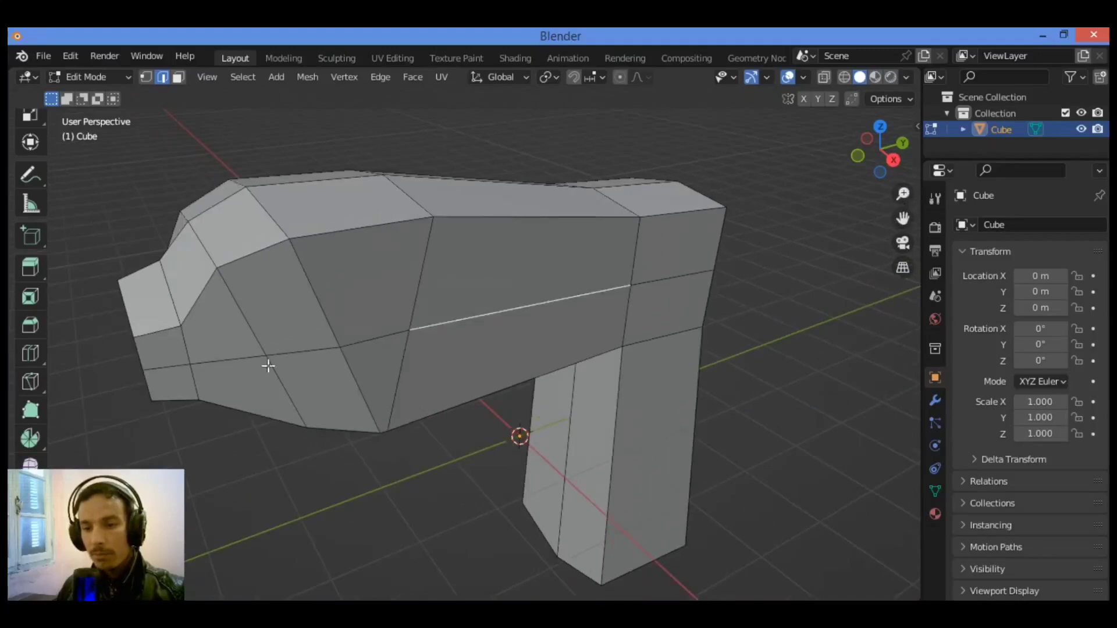
pyautogui.keyDown('alt'); pyautogui.click(174, 367); pyautogui.keyUp('alt')
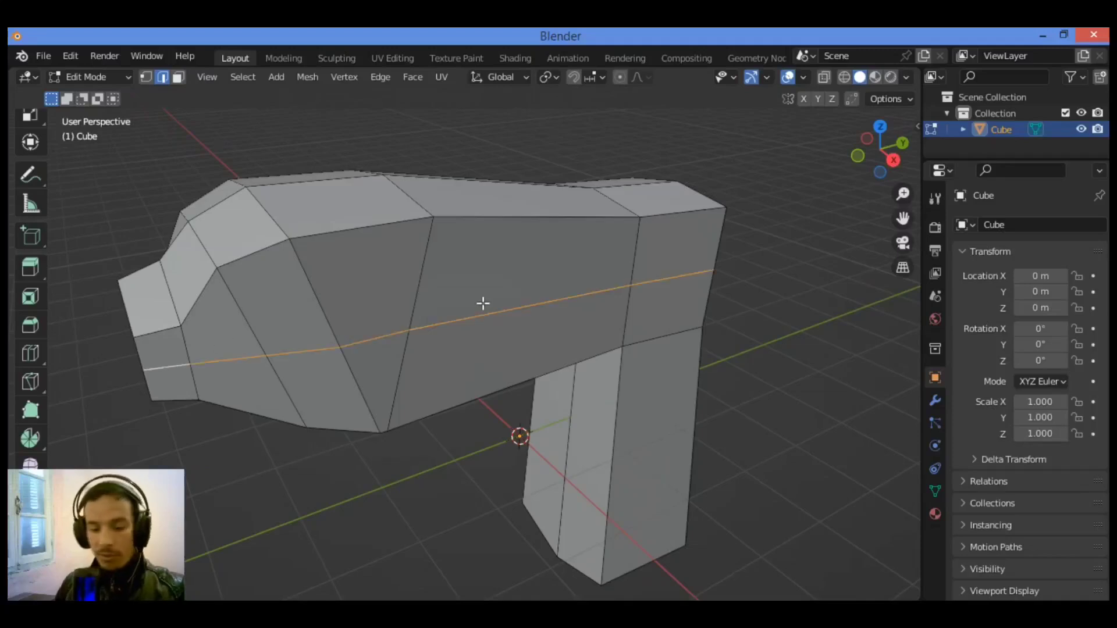
pyautogui.moveTo(876, 150); pyautogui.dragTo(511, 299)
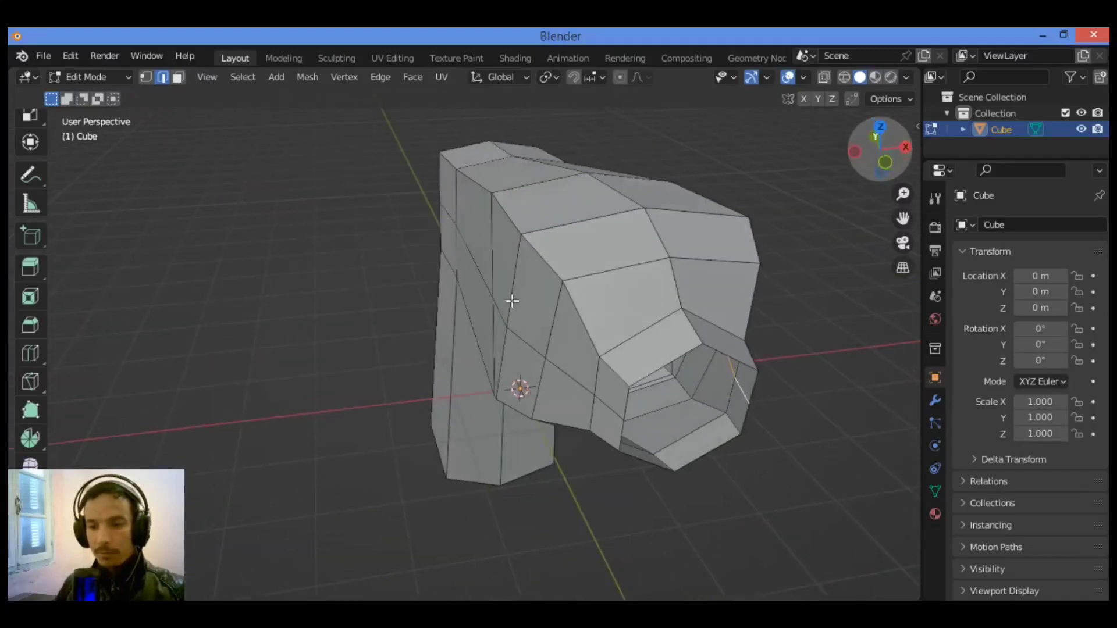
pyautogui.keyDown('alt'); pyautogui.click(517, 334); pyautogui.keyUp('alt')
pyautogui.moveTo(877, 152); pyautogui.dragTo(862, 169)
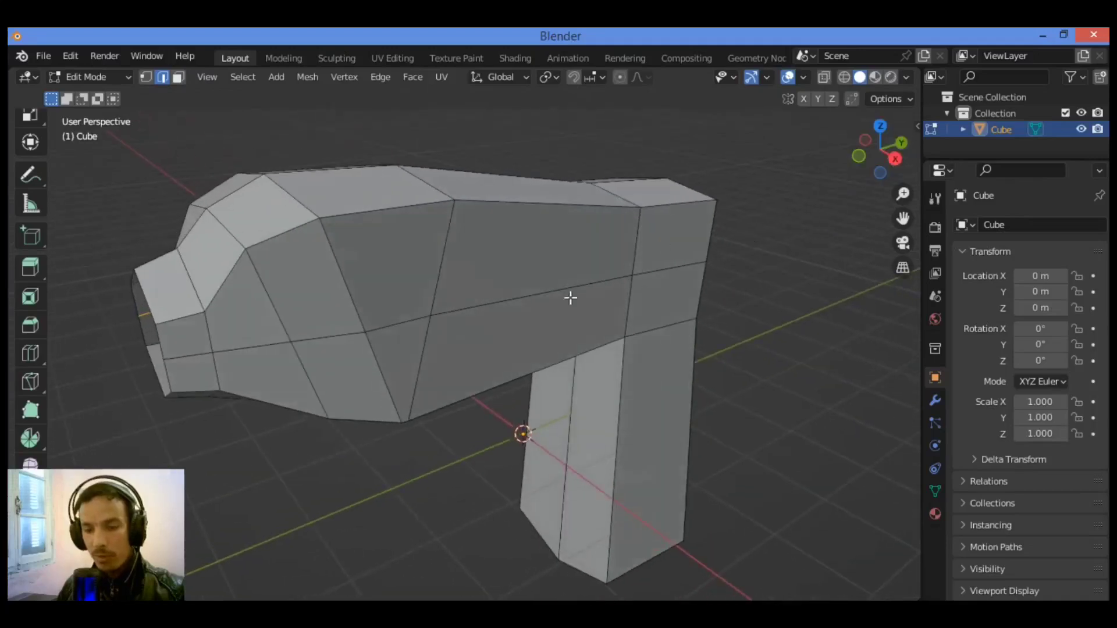
pyautogui.keyDown('alt'); pyautogui.click(509, 298); pyautogui.keyUp('alt')
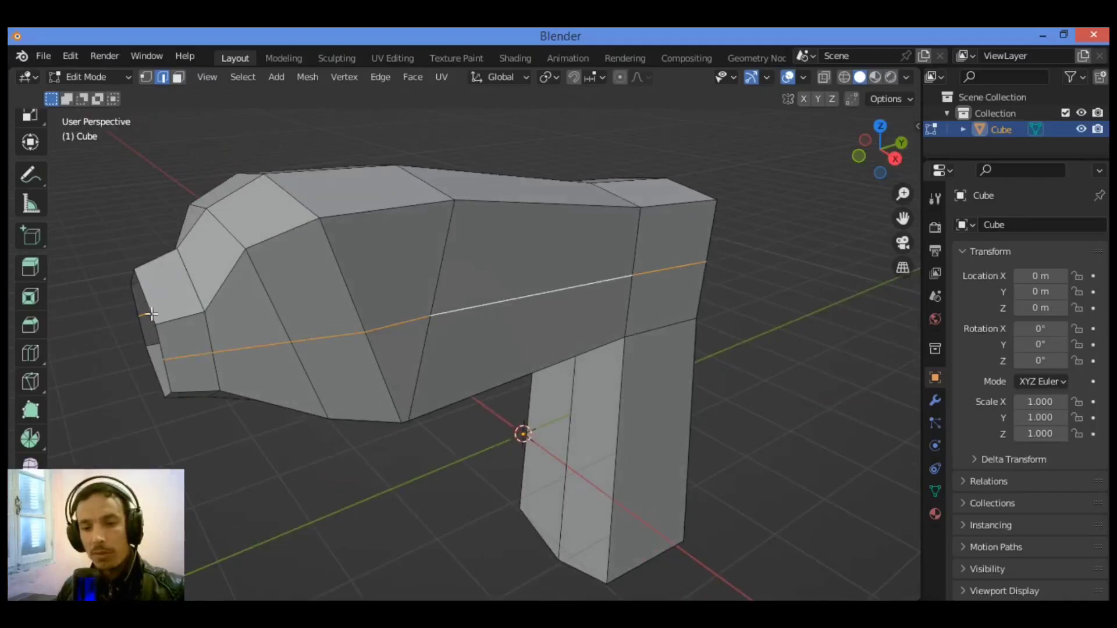
pyautogui.moveTo(880, 149); pyautogui.dragTo(756, 207)
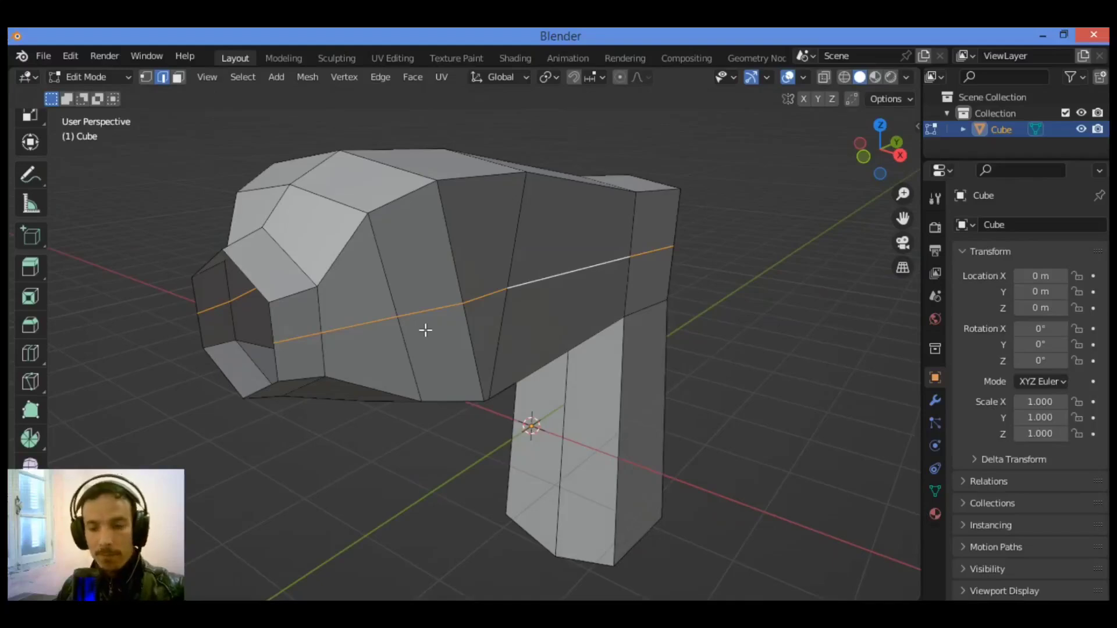
pyautogui.press('g')
pyautogui.press('g')
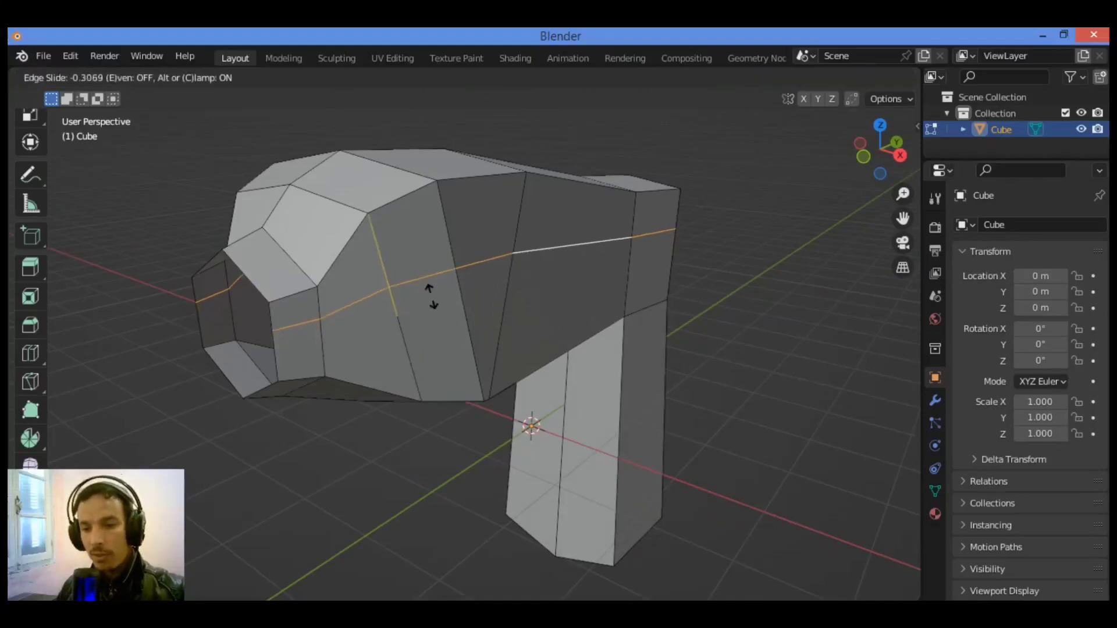
pyautogui.click(437, 259)
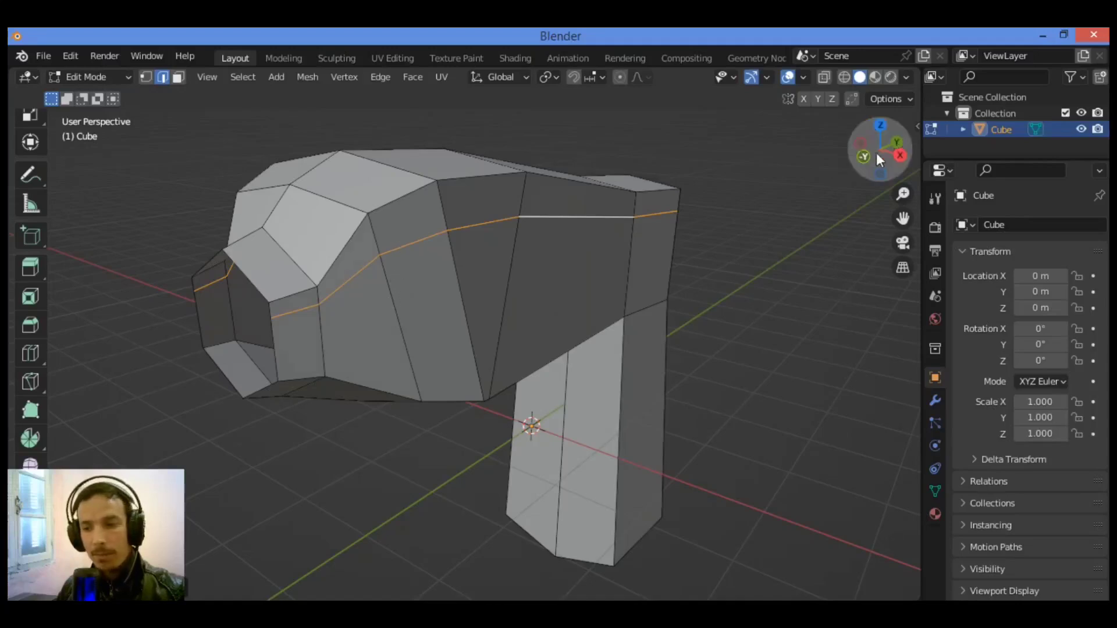
# Step: Select the vertical side edge below the lengthwise loop on both sides of the wide section and slide them towards the nose by about 0.96
pyautogui.moveTo(877, 152); pyautogui.dragTo(647, 264)
pyautogui.click(453, 339)
pyautogui.click(535, 309)
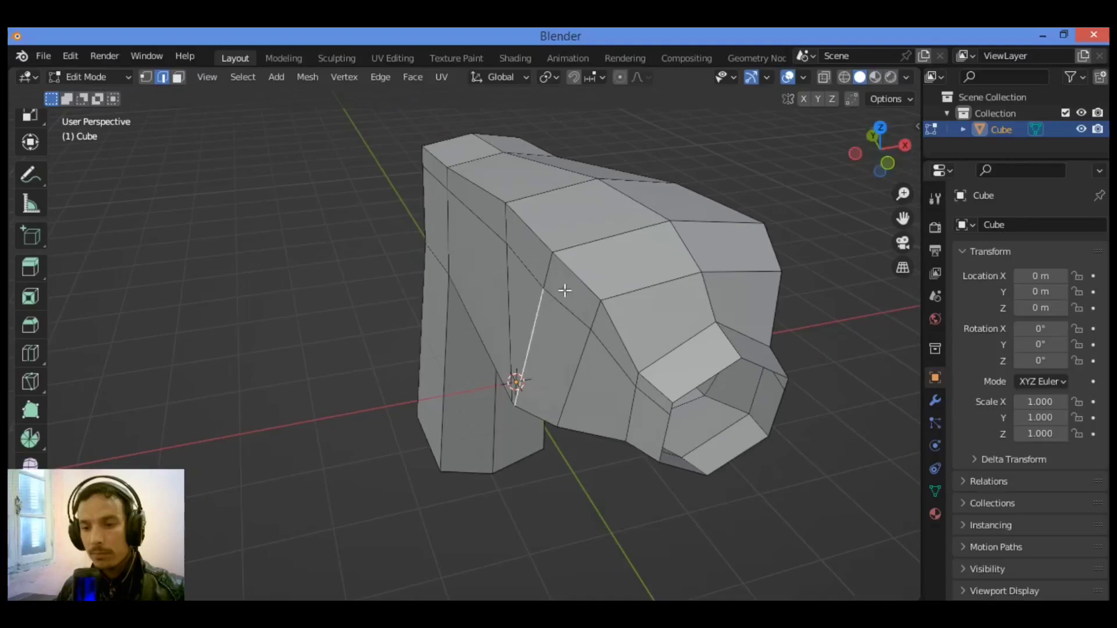
pyautogui.moveTo(873, 150); pyautogui.dragTo(419, 464)
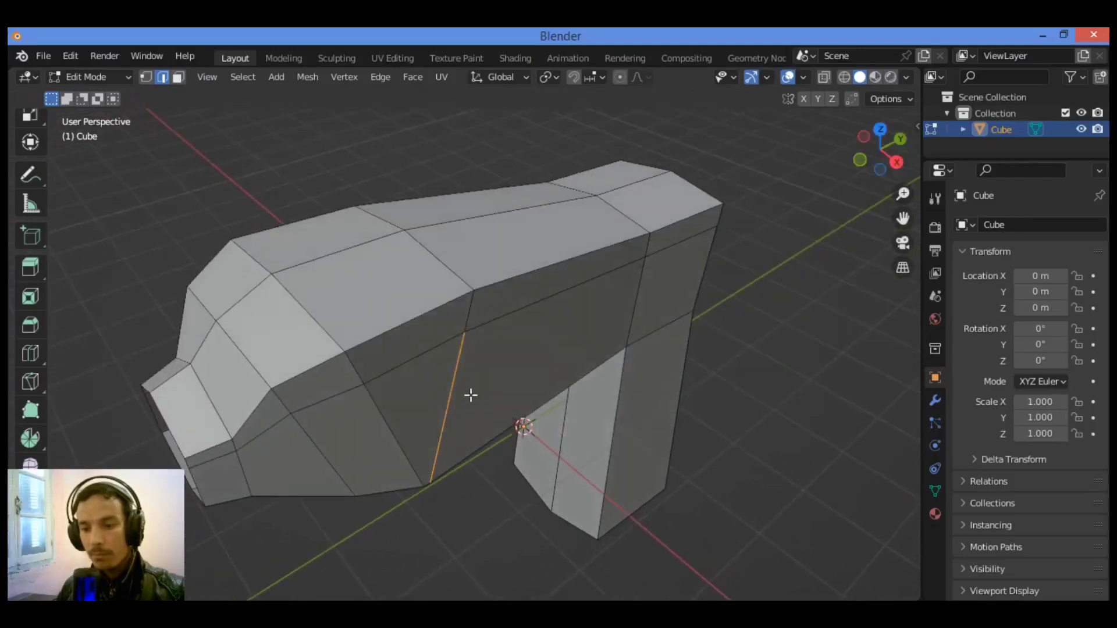
pyautogui.press('g')
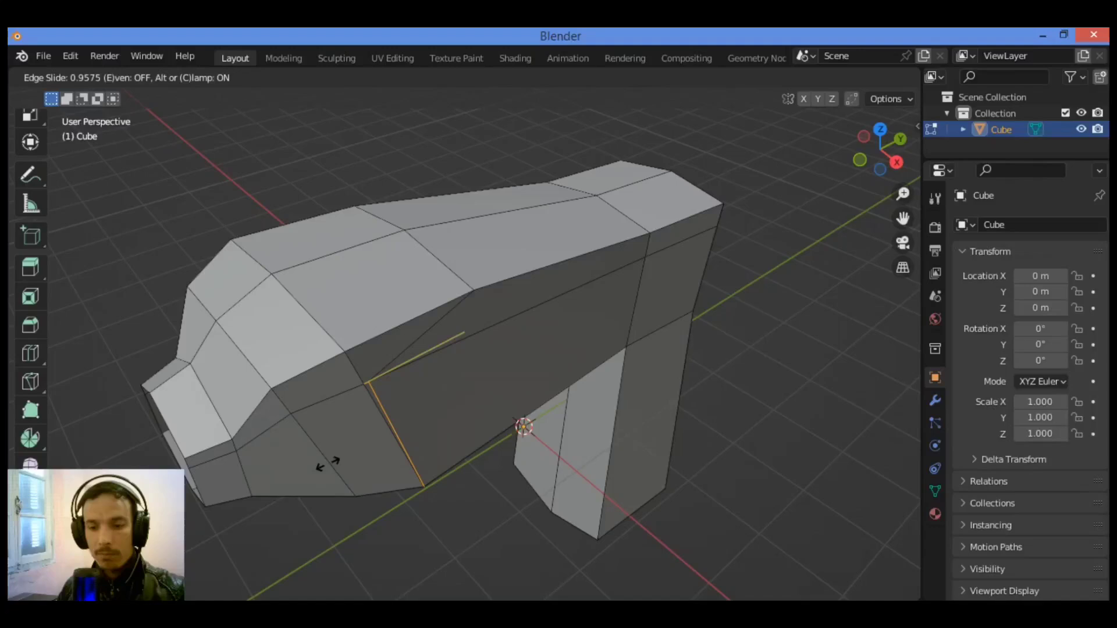
pyautogui.click(327, 464)
pyautogui.moveTo(875, 154); pyautogui.dragTo(902, 147)
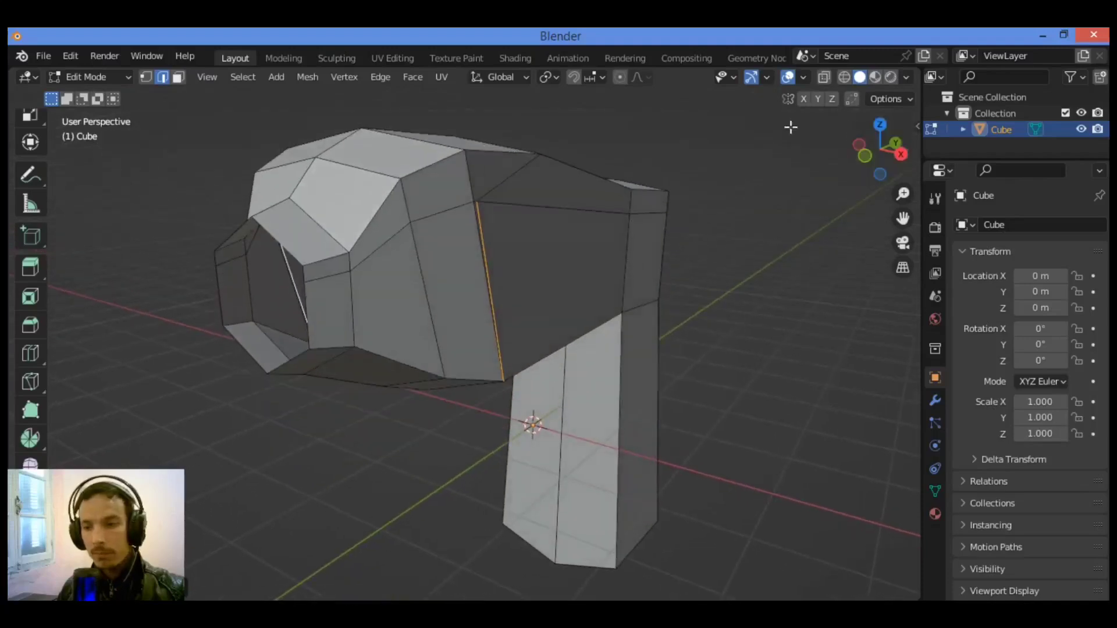
# Step: Slide the centre vertex on top of the body, behind the wide section, back towards the handle
pyautogui.press('1')
pyautogui.moveTo(701, 209); pyautogui.dragTo(462, 220, button='middle')
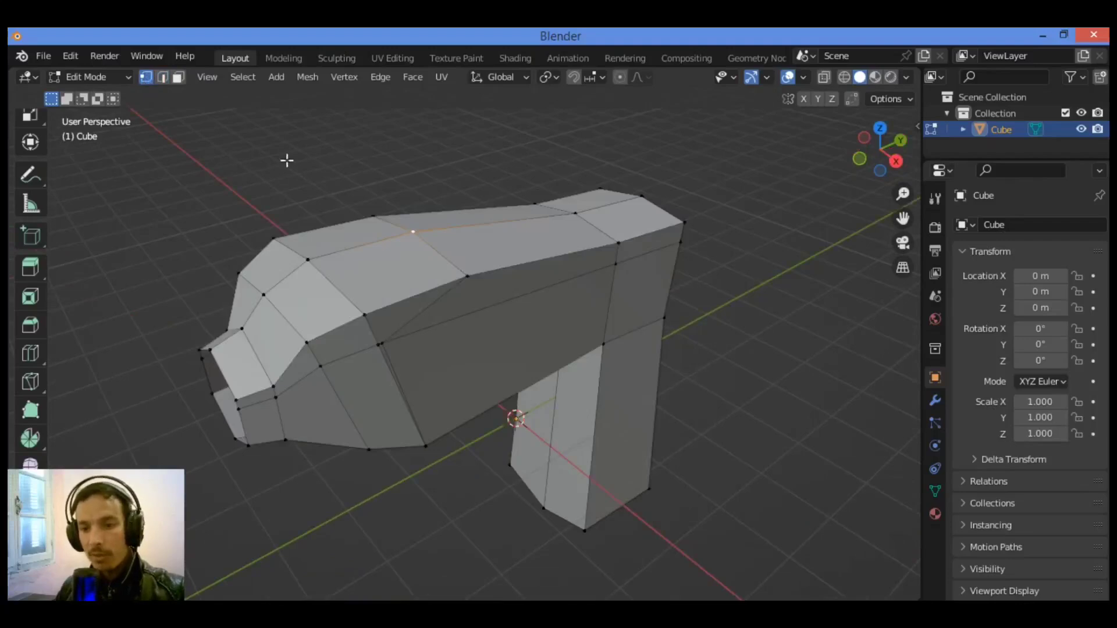
pyautogui.hotkey('shift', 'v')
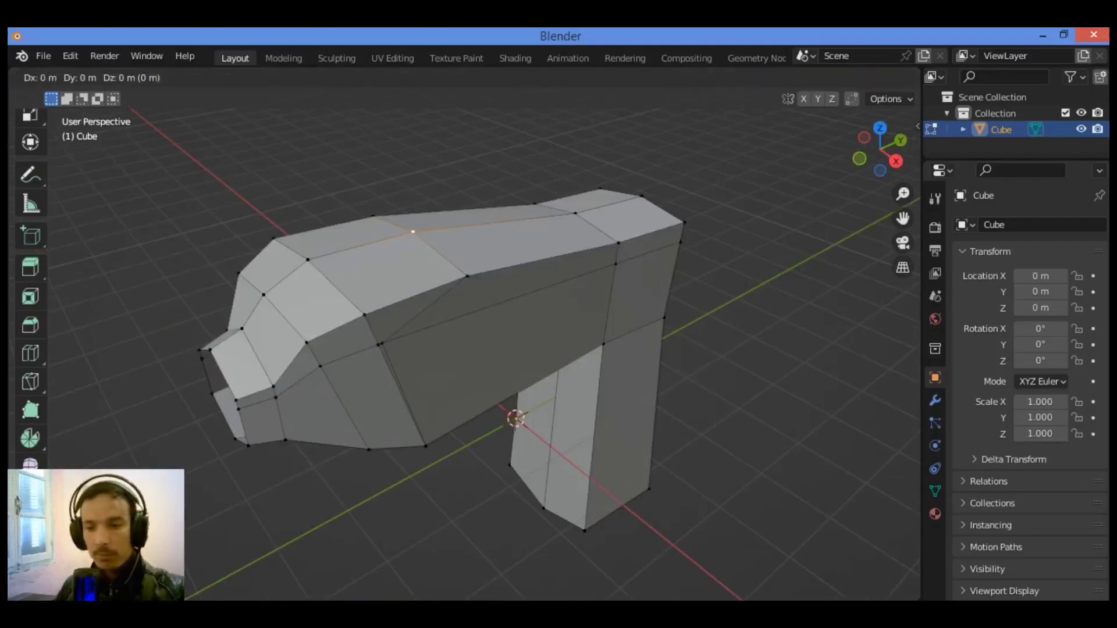
pyautogui.click(497, 240)
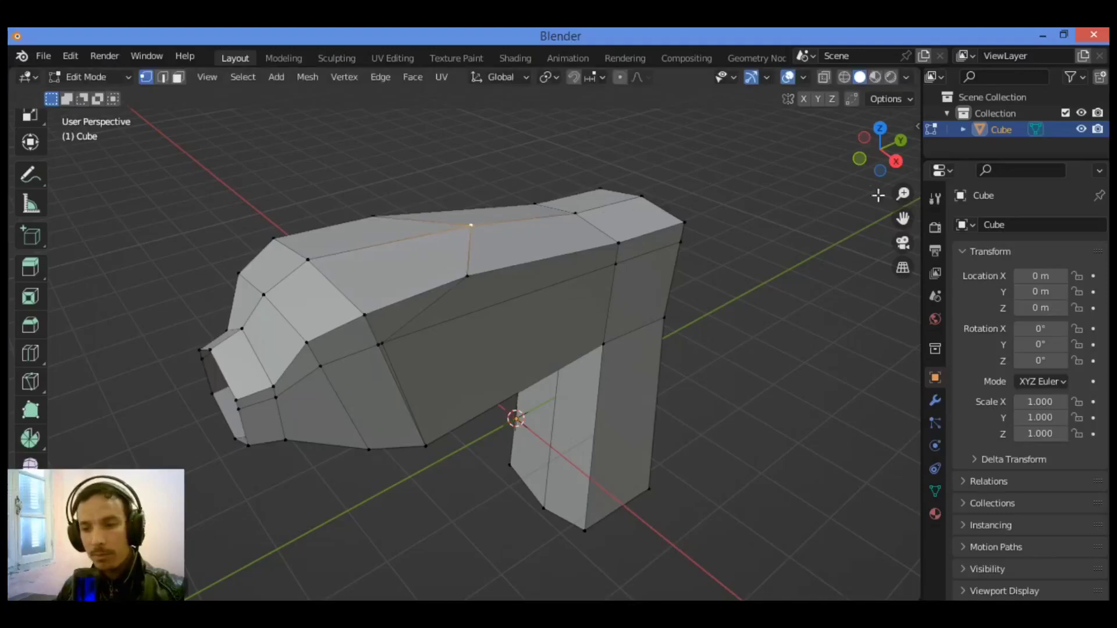
pyautogui.moveTo(425, 290); pyautogui.dragTo(460, 262, button='middle')
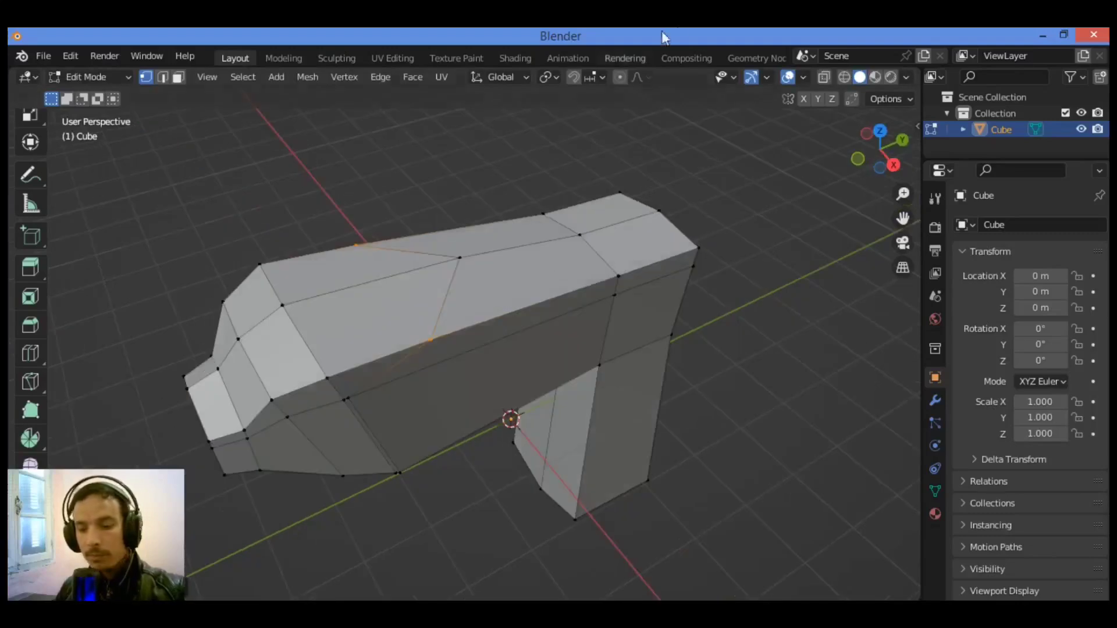
# Step: Inset the two top faces above the handle together by about 0.07 m
pyautogui.click(178, 77)
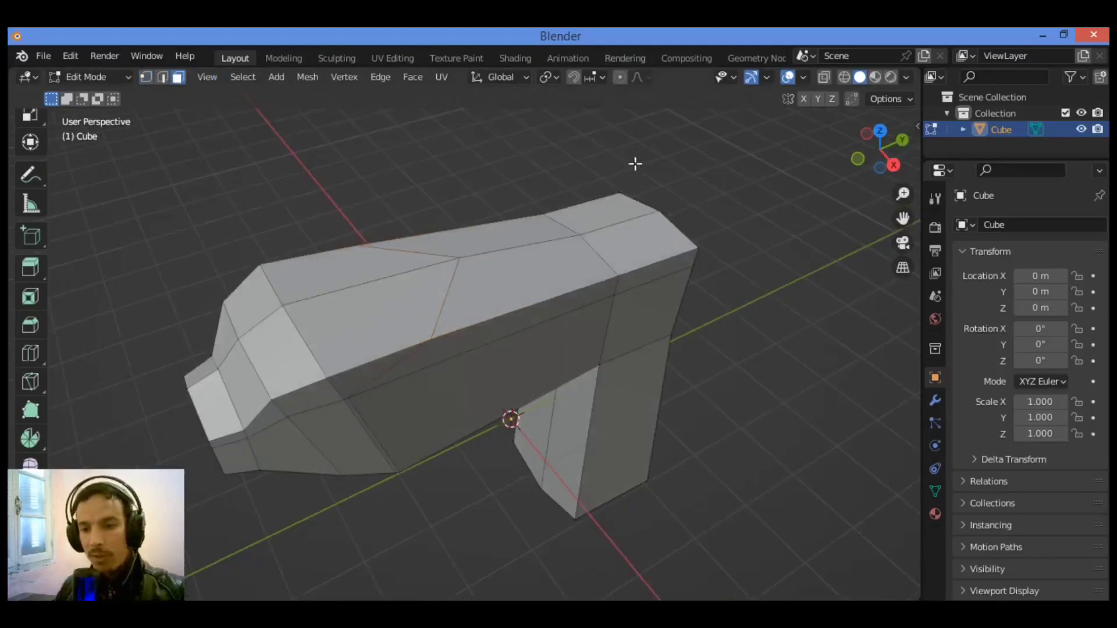
pyautogui.click(617, 209)
pyautogui.keyDown('shift'); pyautogui.click(642, 246); pyautogui.keyUp('shift')
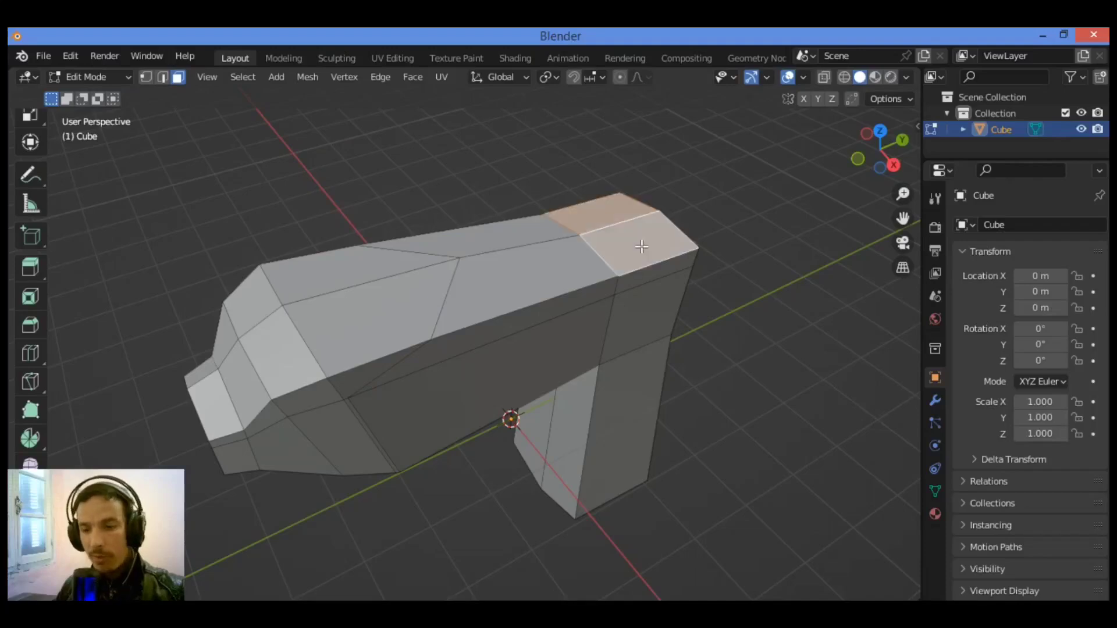
pyautogui.press('i')
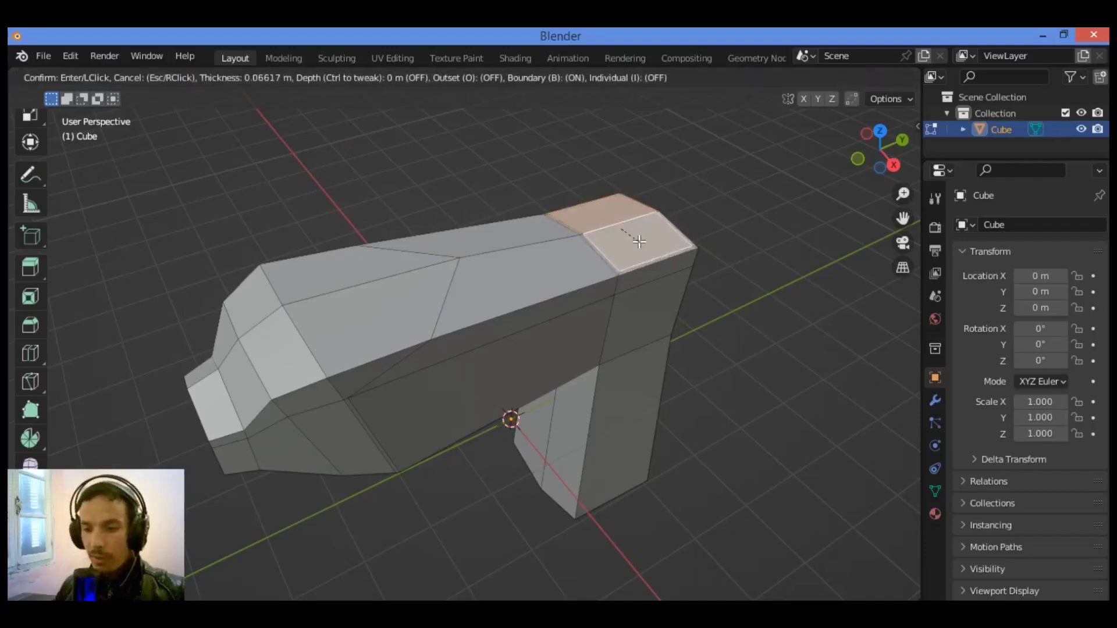
pyautogui.click(640, 242)
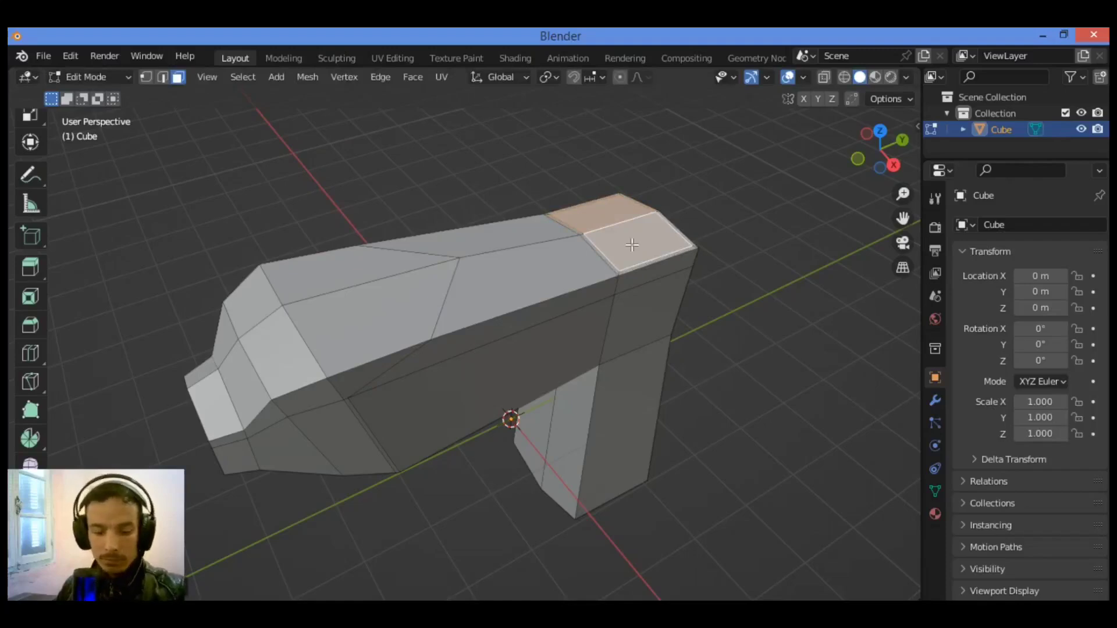
# Step: Raise the two inset faces about 0.16 m along the global Z axis
pyautogui.press('g')
pyautogui.press('z')
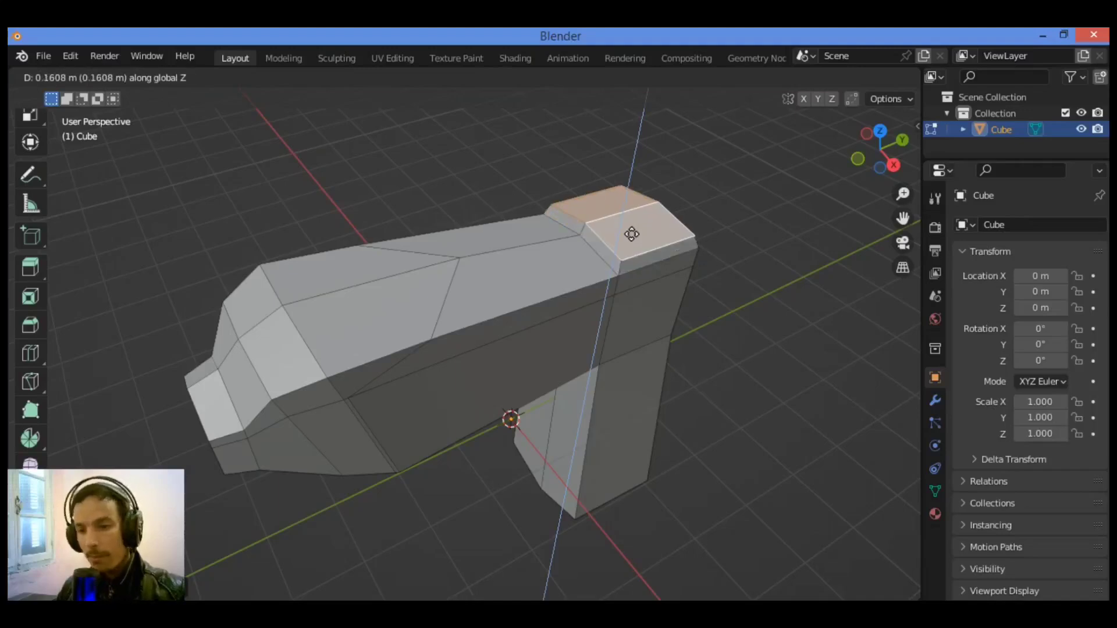
pyautogui.click(632, 233)
pyautogui.moveTo(880, 152); pyautogui.dragTo(842, 116)
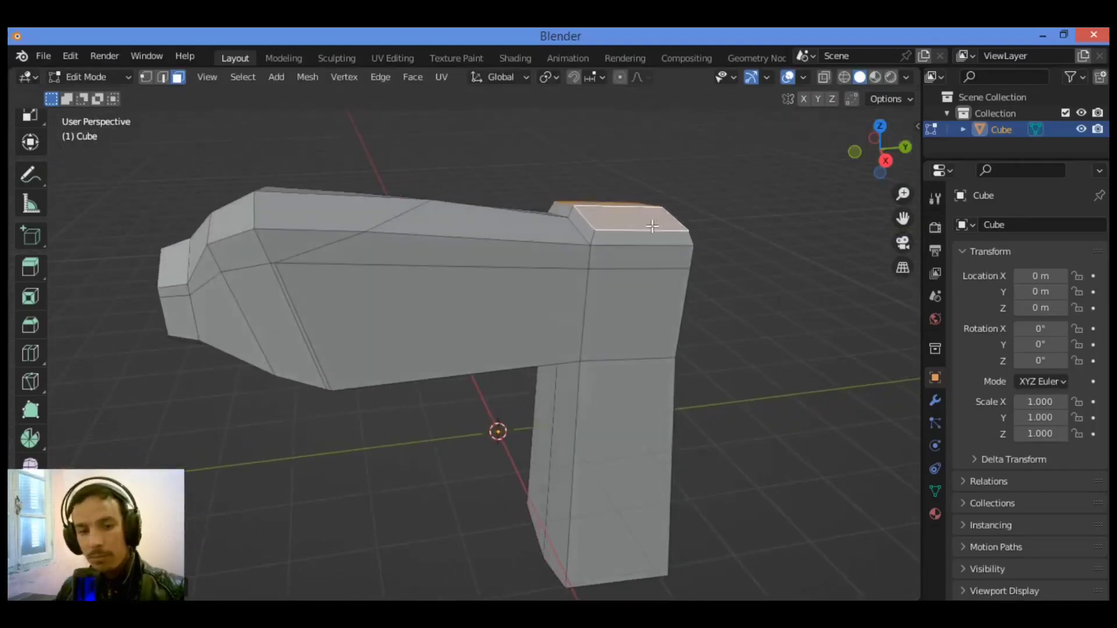
# Step: Scale the raised top faces to about 0.86 along the global Y axis and clear the selection
pyautogui.moveTo(870, 152); pyautogui.dragTo(669, 144)
pyautogui.press('s')
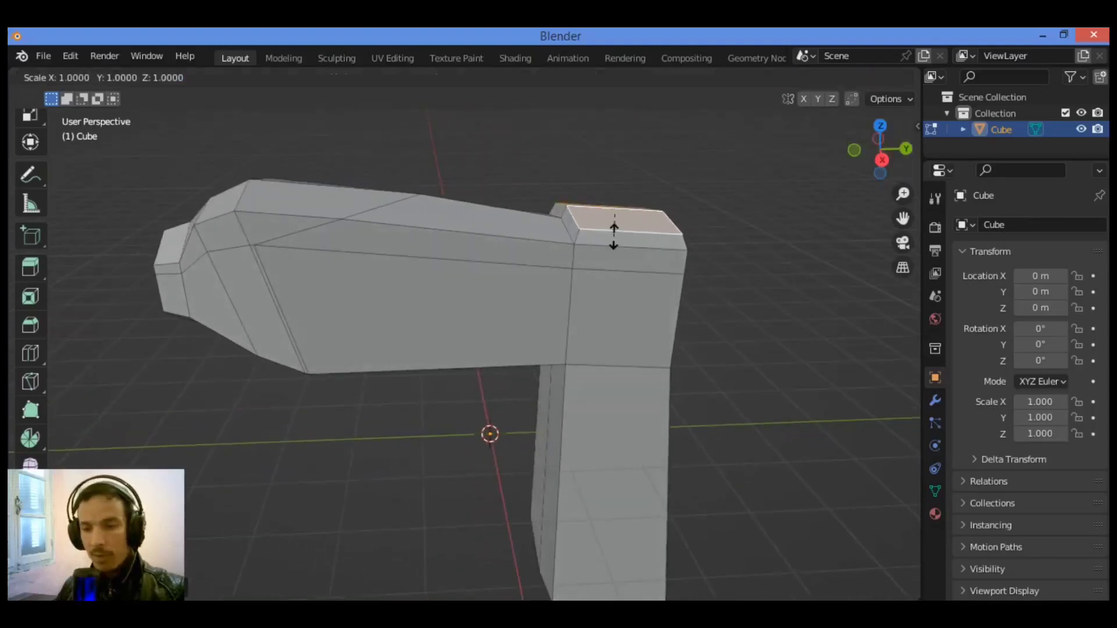
pyautogui.press('y')
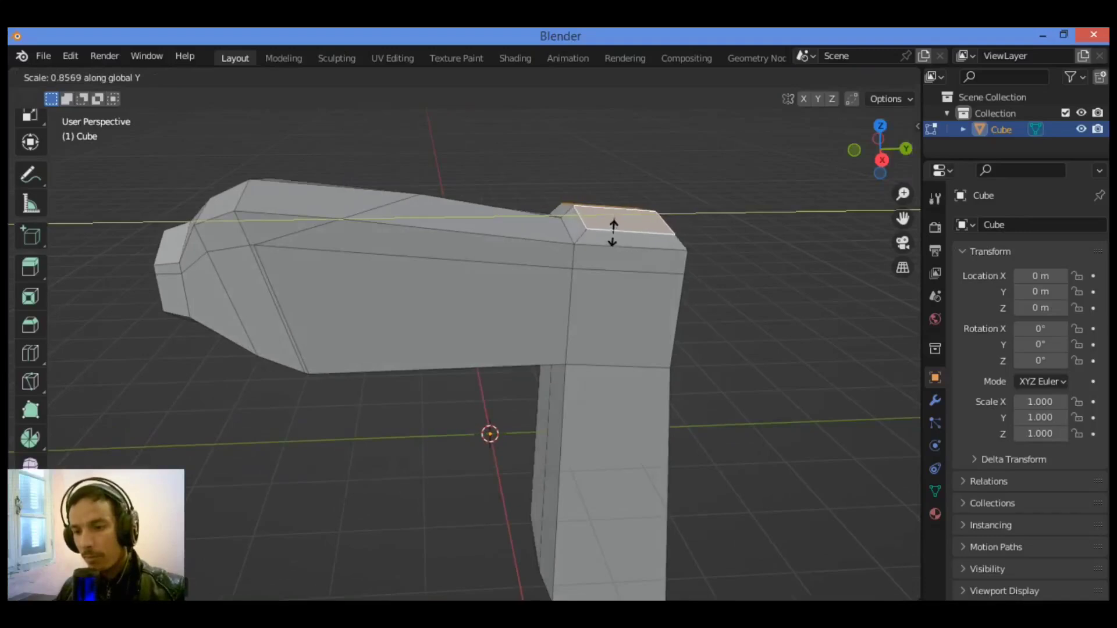
pyautogui.click(613, 233)
pyautogui.click(772, 172)
pyautogui.moveTo(870, 160); pyautogui.dragTo(943, 169)
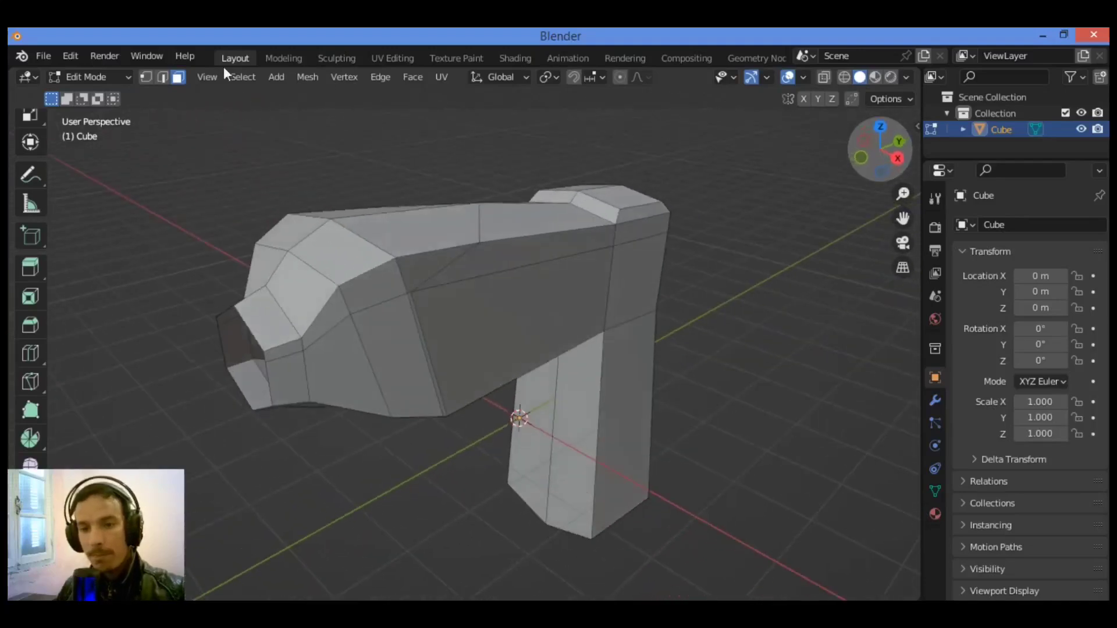
# Step: Select the three upper edge vertices on each side around the wide section, scale them in to about 0.82, and check the shape from below
pyautogui.click(147, 78)
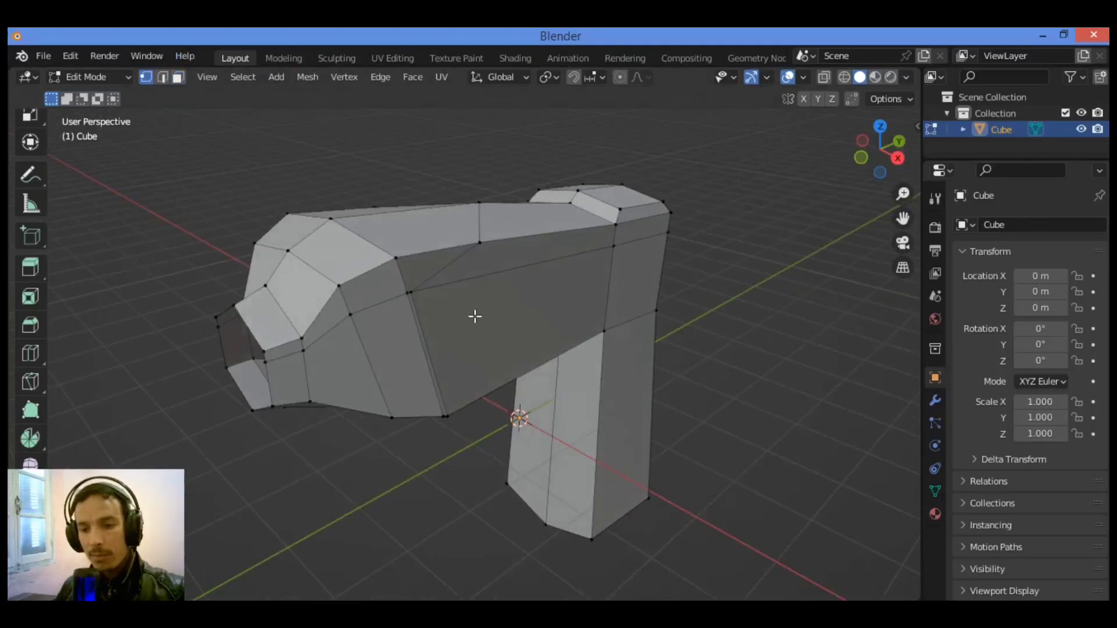
pyautogui.keyDown('alt'); pyautogui.click(507, 237); pyautogui.keyUp('alt')
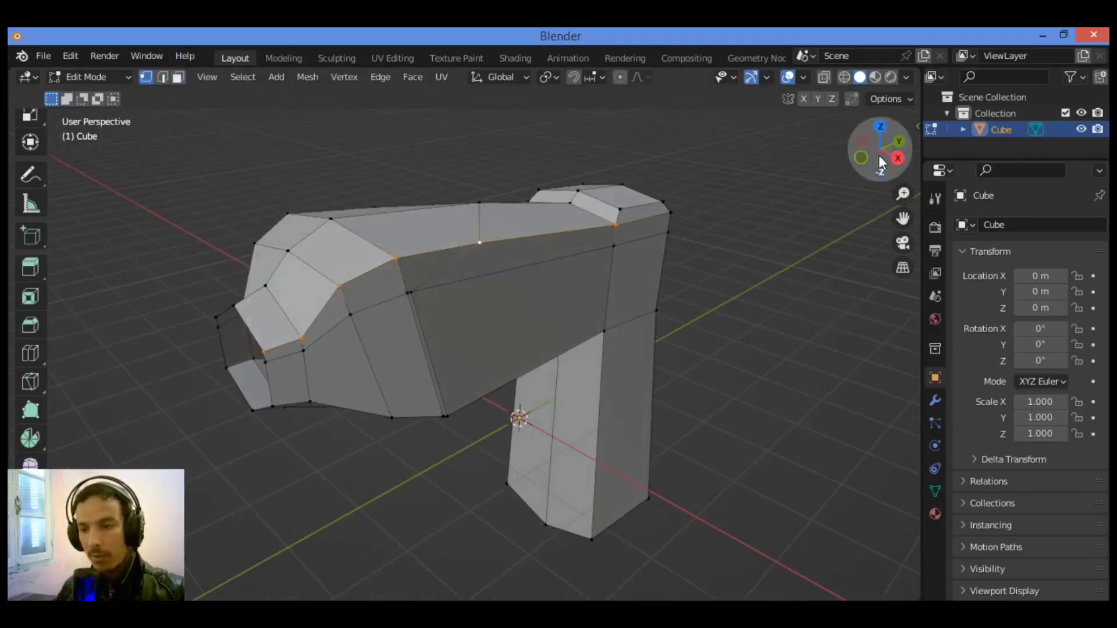
pyautogui.moveTo(890, 145)
pyautogui.mouseDown()
pyautogui.moveTo(746, 152)
pyautogui.moveTo(885, 155)
pyautogui.mouseUp()
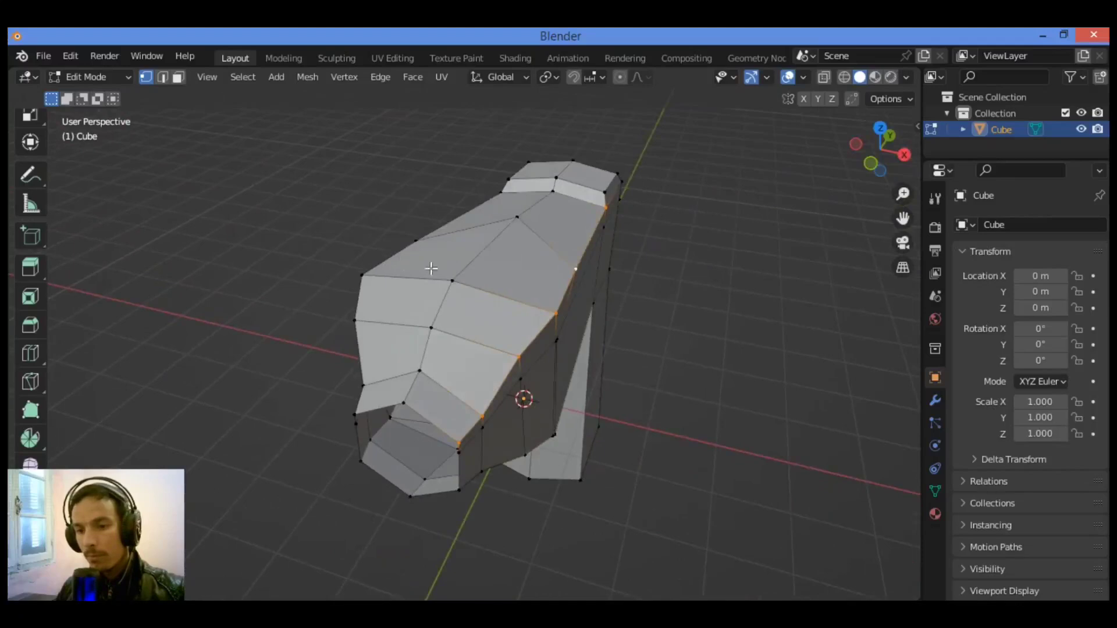
pyautogui.keyDown('alt'); pyautogui.click(413, 240); pyautogui.keyUp('alt')
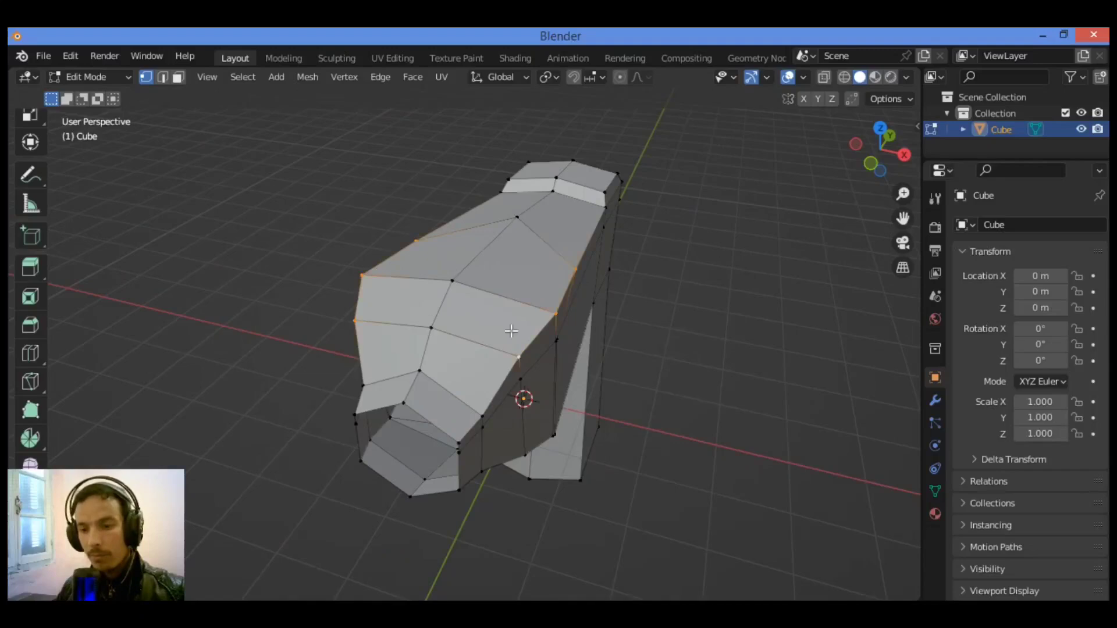
pyautogui.moveTo(875, 151); pyautogui.dragTo(847, 153)
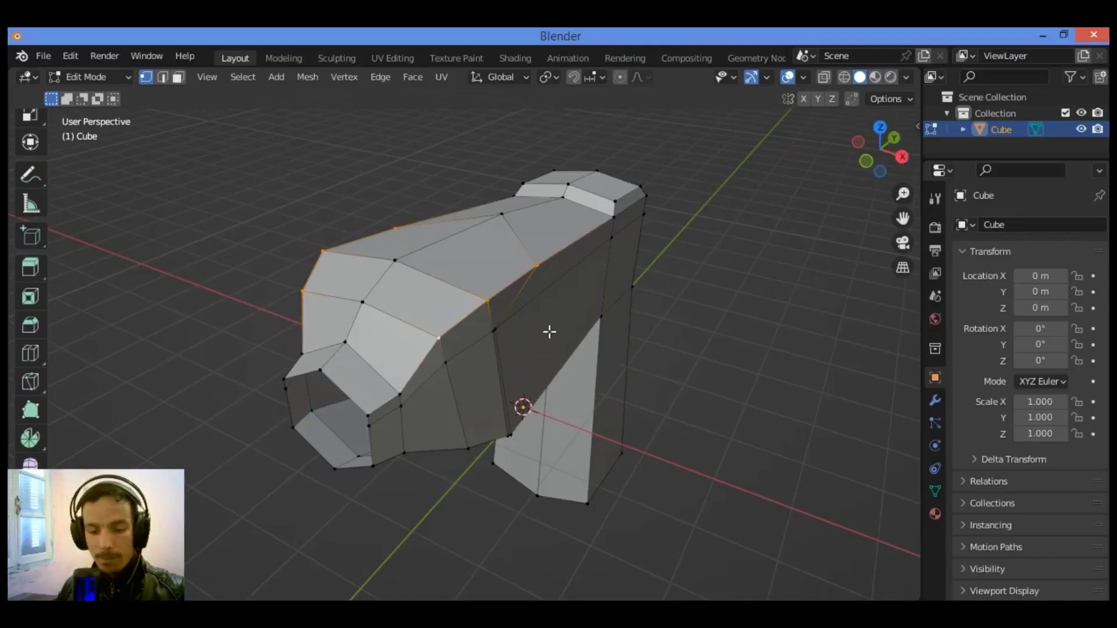
pyautogui.press('s')
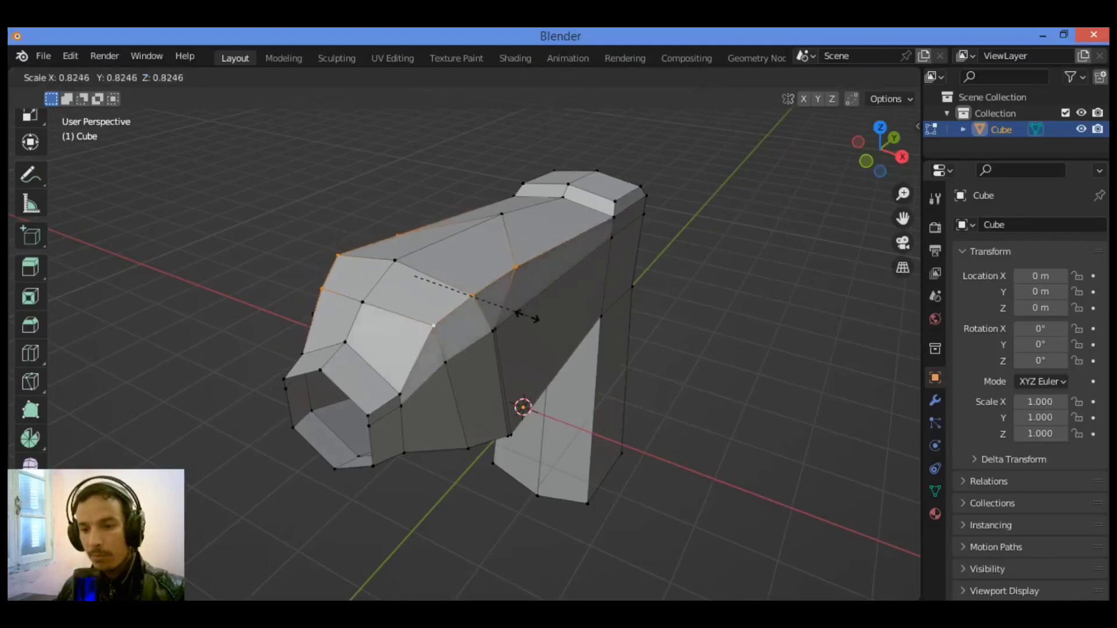
pyautogui.click(528, 316)
pyautogui.moveTo(864, 163); pyautogui.dragTo(857, 131)
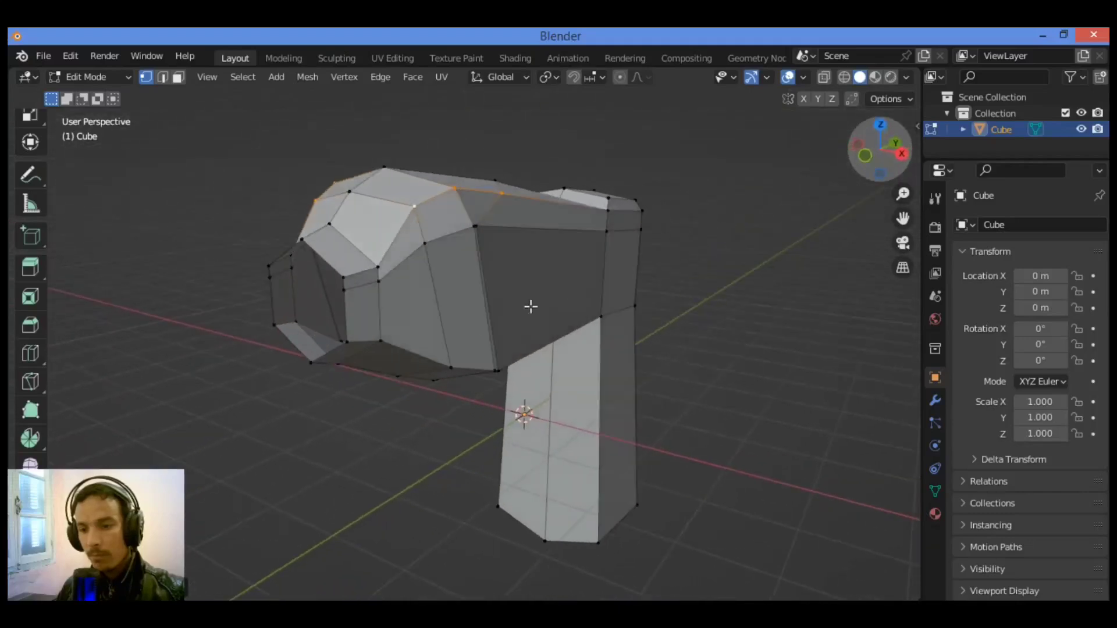
pyautogui.moveTo(910, 163); pyautogui.dragTo(904, 137)
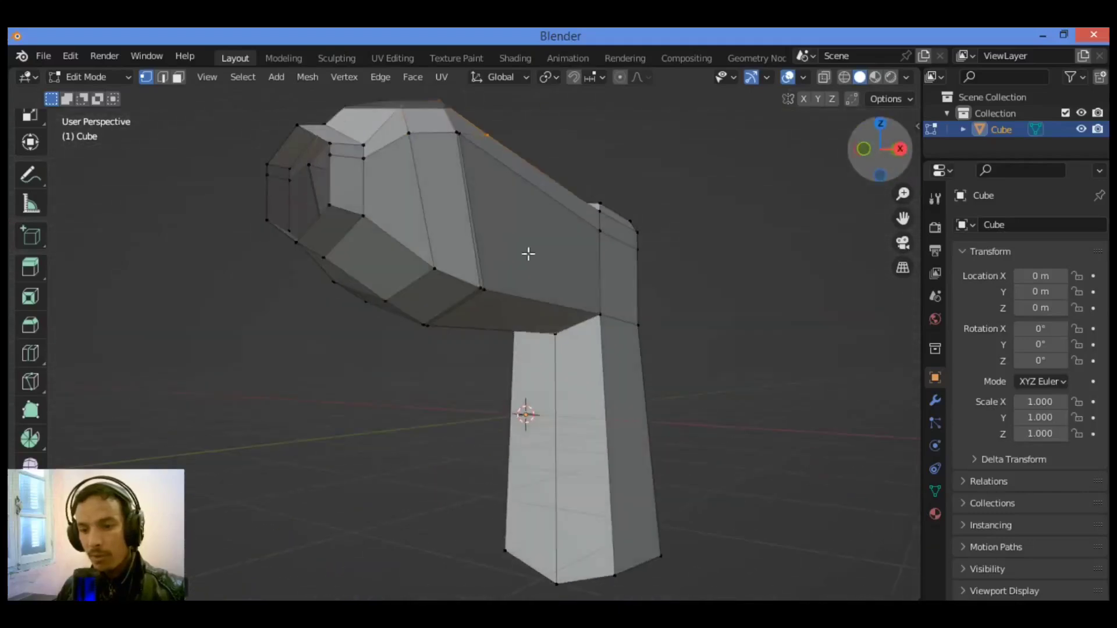
# Step: Select the three vertices on each lower side edge of the wide section, through the mesh, and scale them in to about 0.81
pyautogui.click(824, 77)
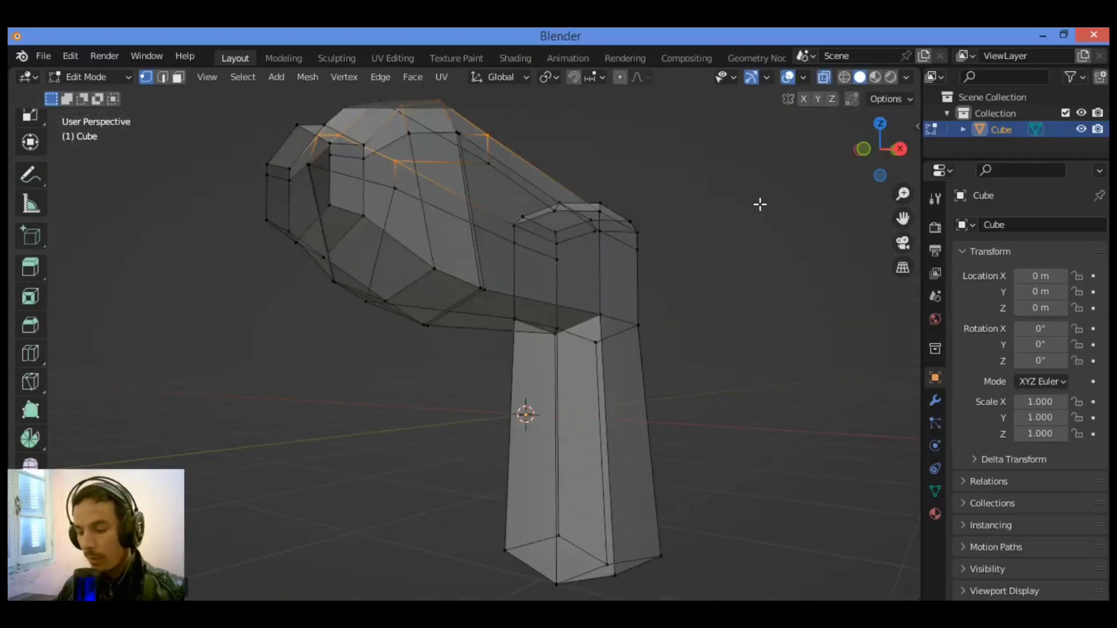
pyautogui.press('KP_3')
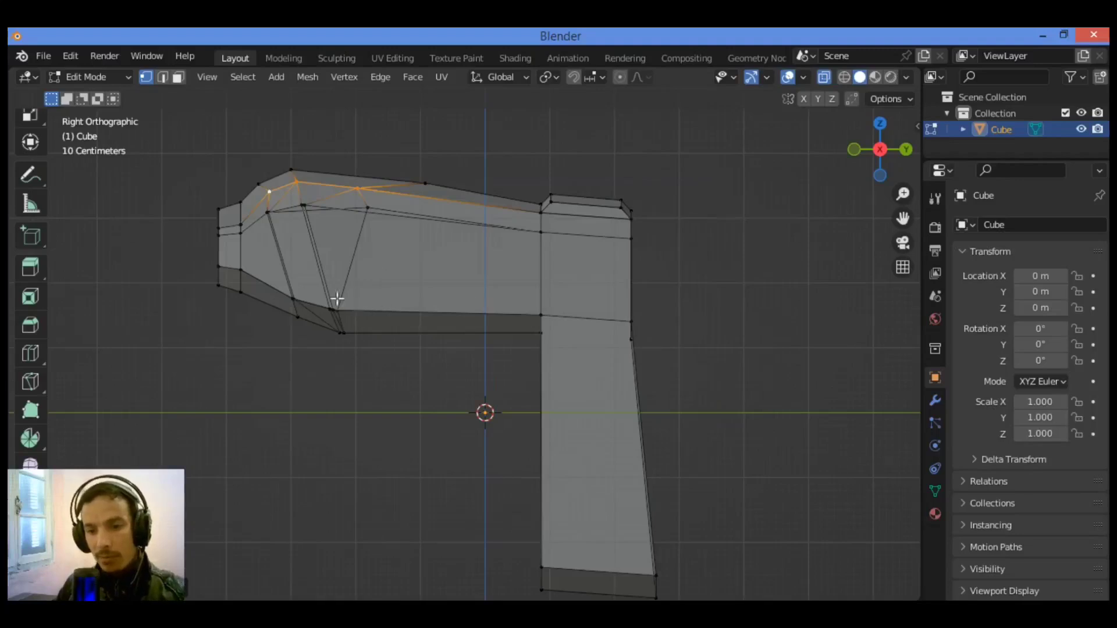
pyautogui.moveTo(297, 288); pyautogui.dragTo(279, 312)
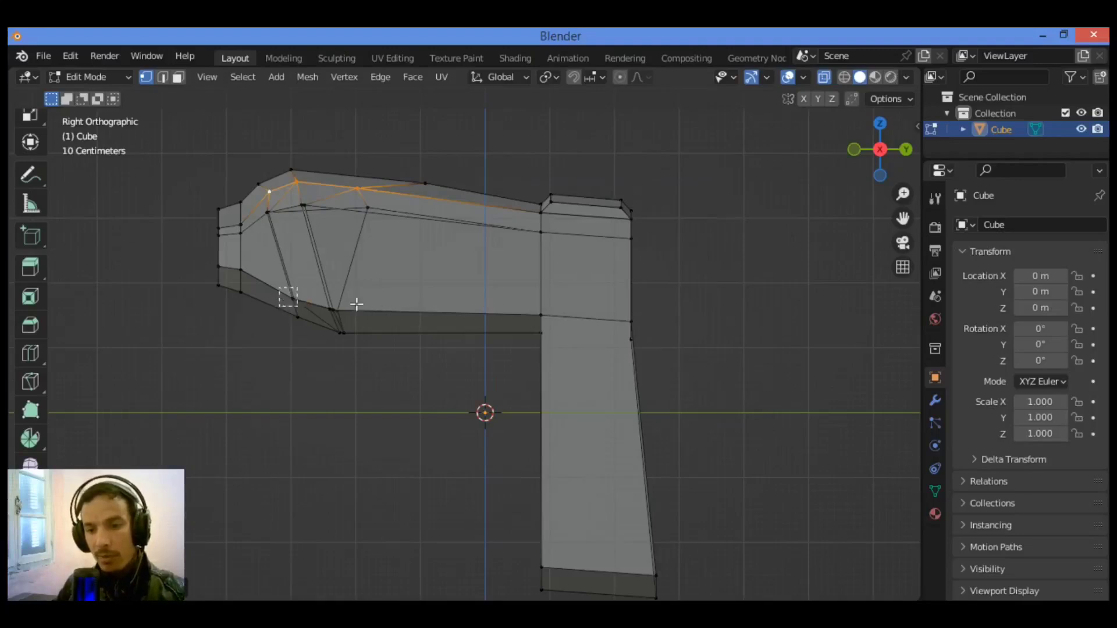
pyautogui.moveTo(357, 303); pyautogui.dragTo(407, 304)
pyautogui.scroll(1, 362, 344)
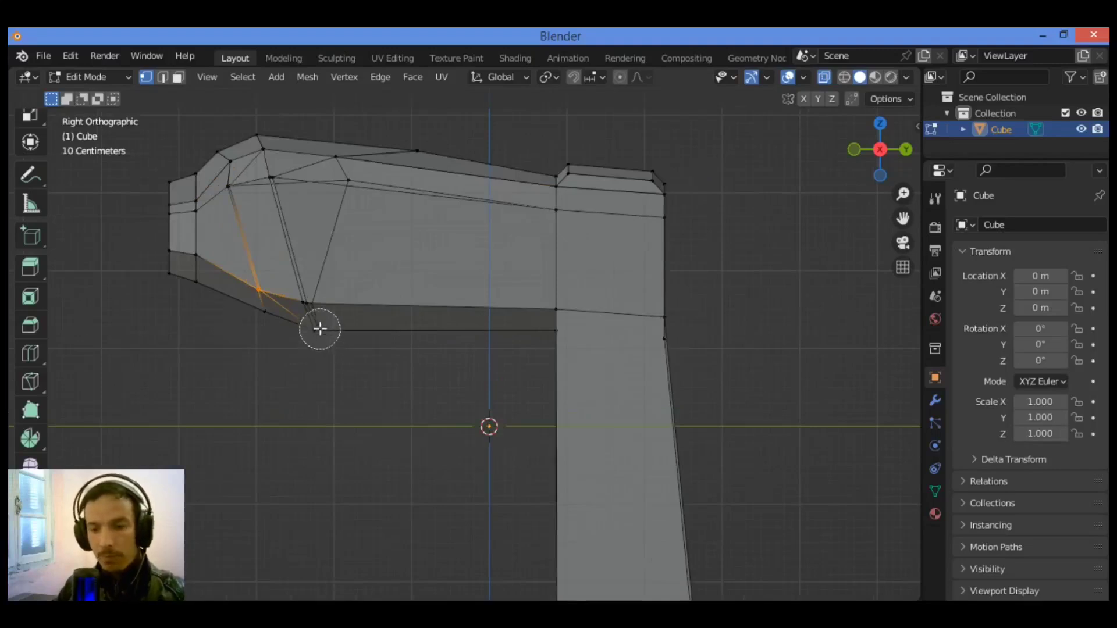
pyautogui.press('c')
pyautogui.click(310, 287)
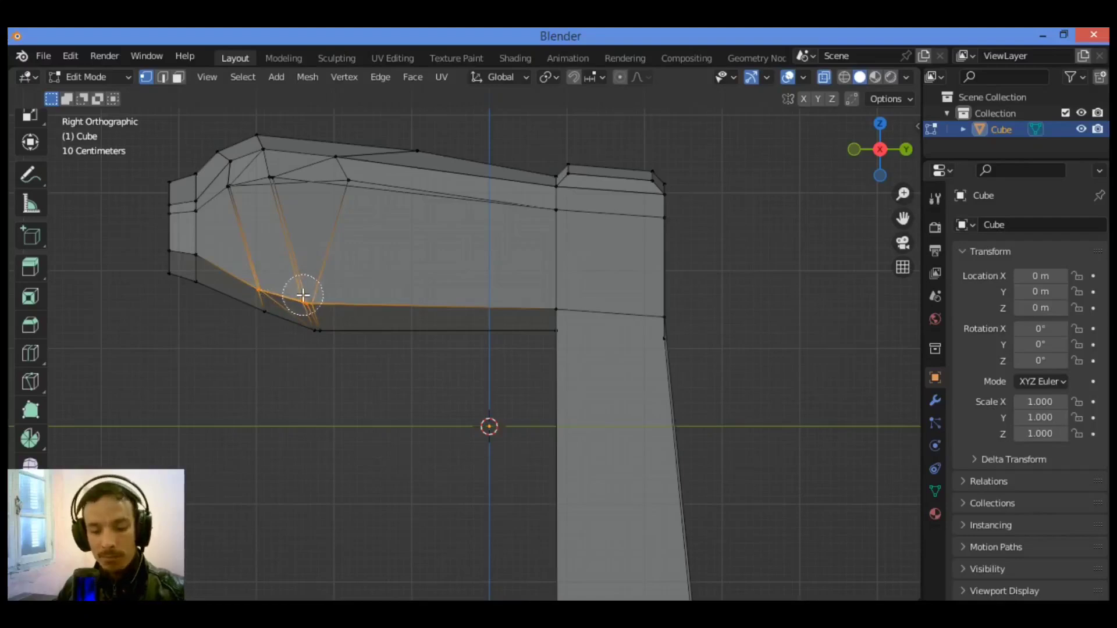
pyautogui.moveTo(303, 295); pyautogui.dragTo(400, 378, button='middle')
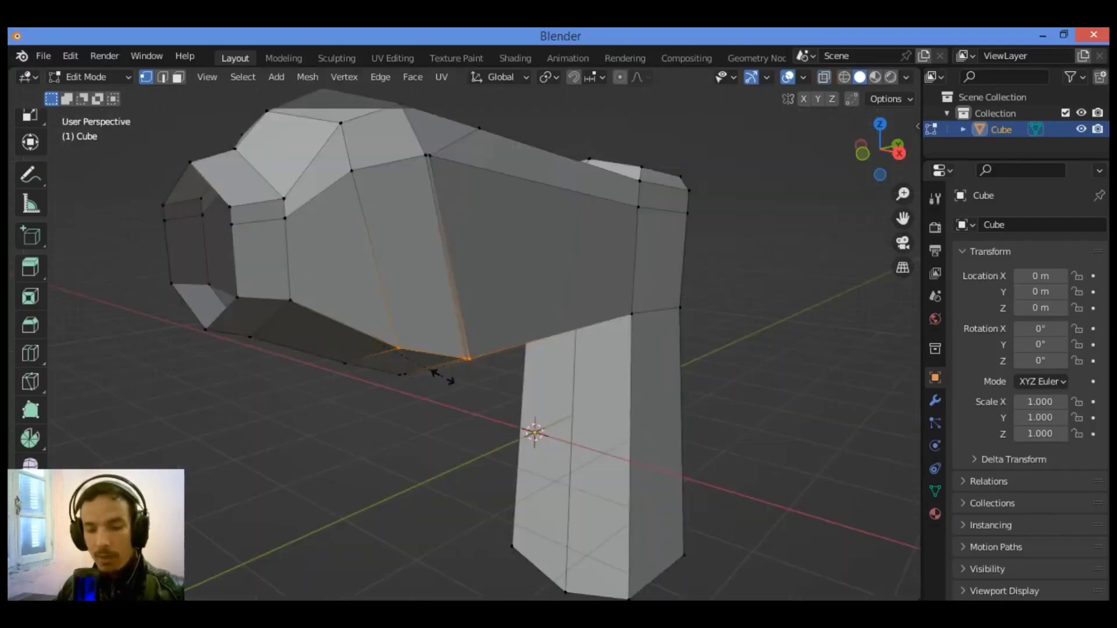
pyautogui.press('s')
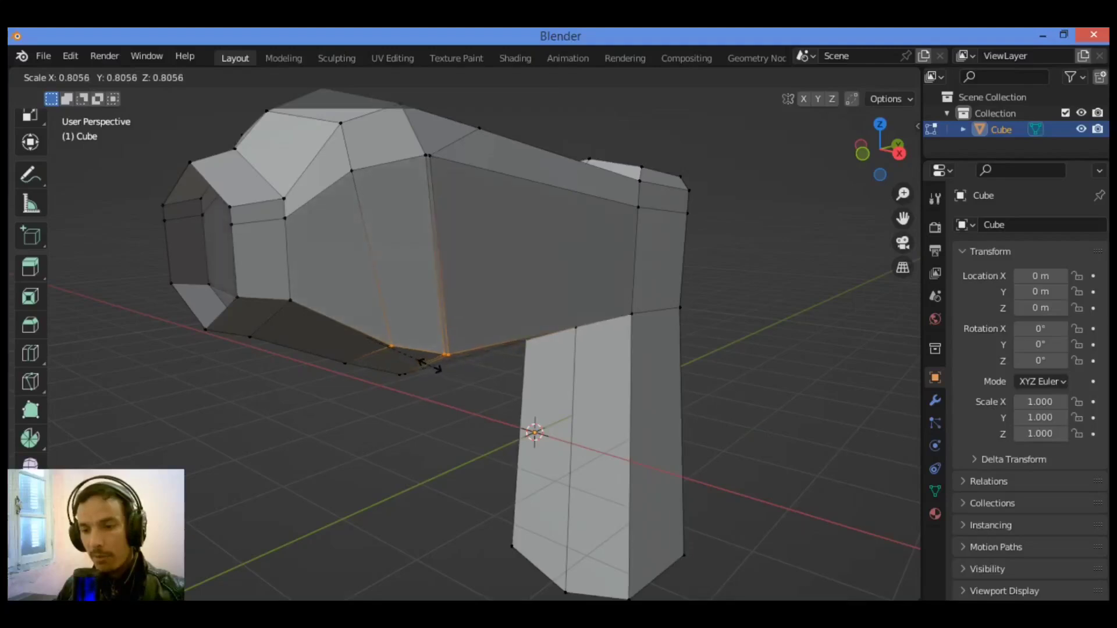
pyautogui.click(431, 366)
# Step: Vertex-slide the lower side vertex of the narrow strip along the bottom edge until it nearly meets the neighbouring vertex nearer the handle
pyautogui.moveTo(861, 158); pyautogui.dragTo(777, 228)
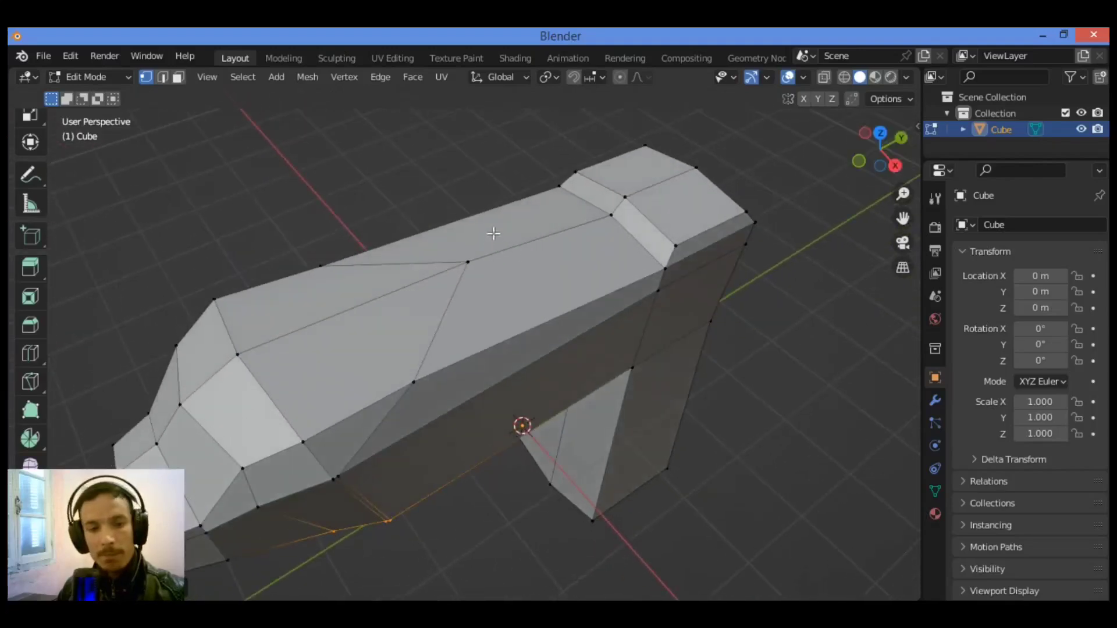
pyautogui.moveTo(880, 152); pyautogui.dragTo(897, 53)
pyautogui.scroll(-1, 789, 283)
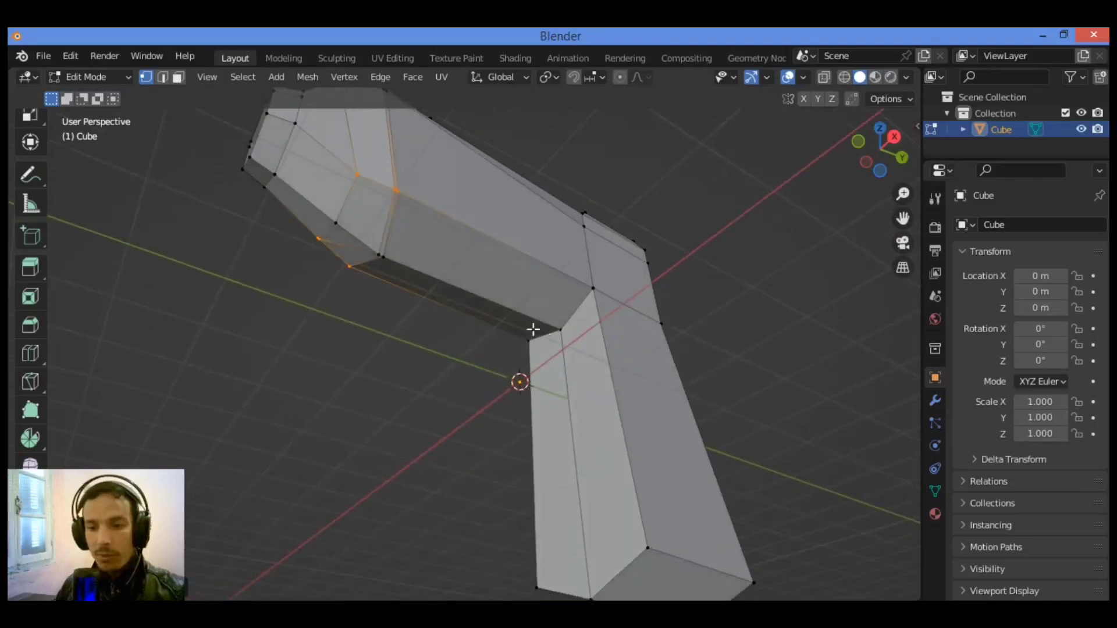
pyautogui.moveTo(879, 150); pyautogui.dragTo(924, 196)
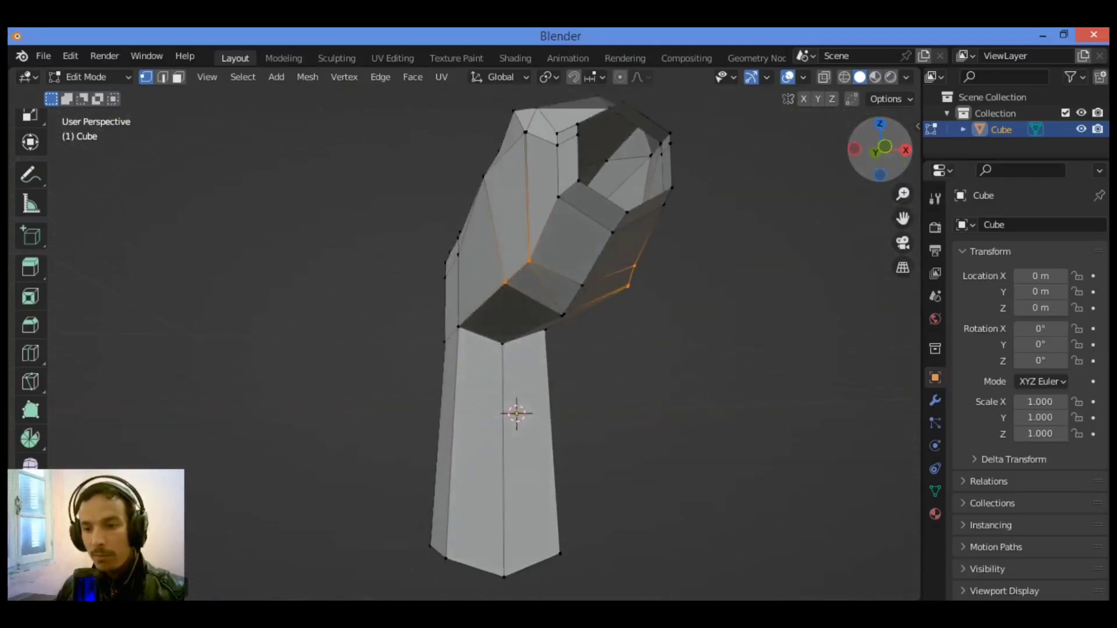
pyautogui.moveTo(867, 167); pyautogui.dragTo(903, 146)
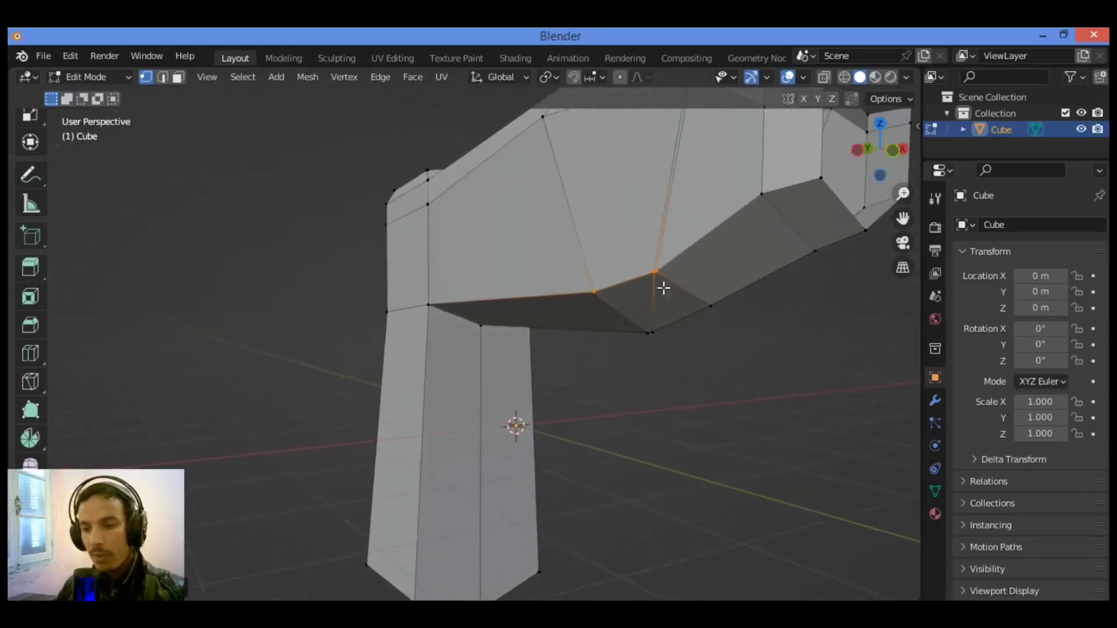
pyautogui.click(630, 283)
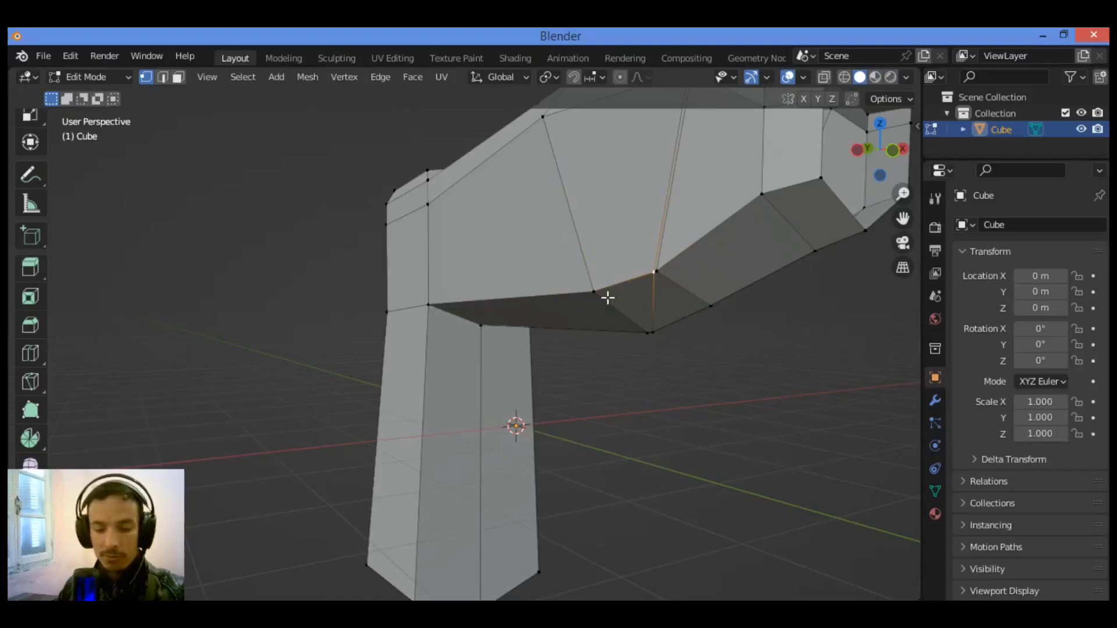
pyautogui.hotkey('shift', 'v')
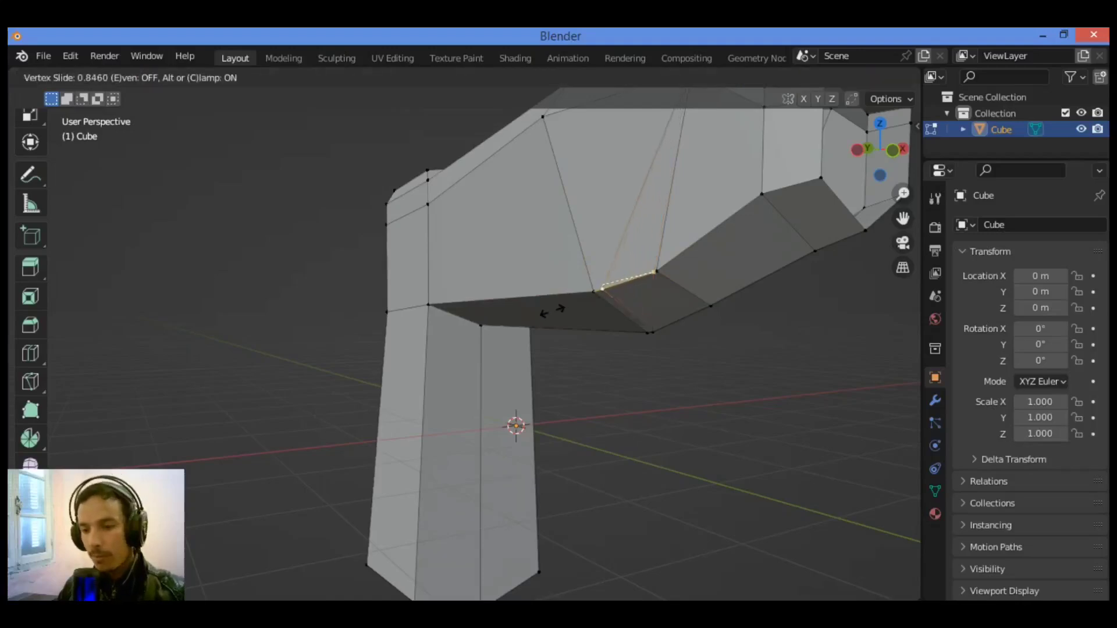
pyautogui.click(553, 311)
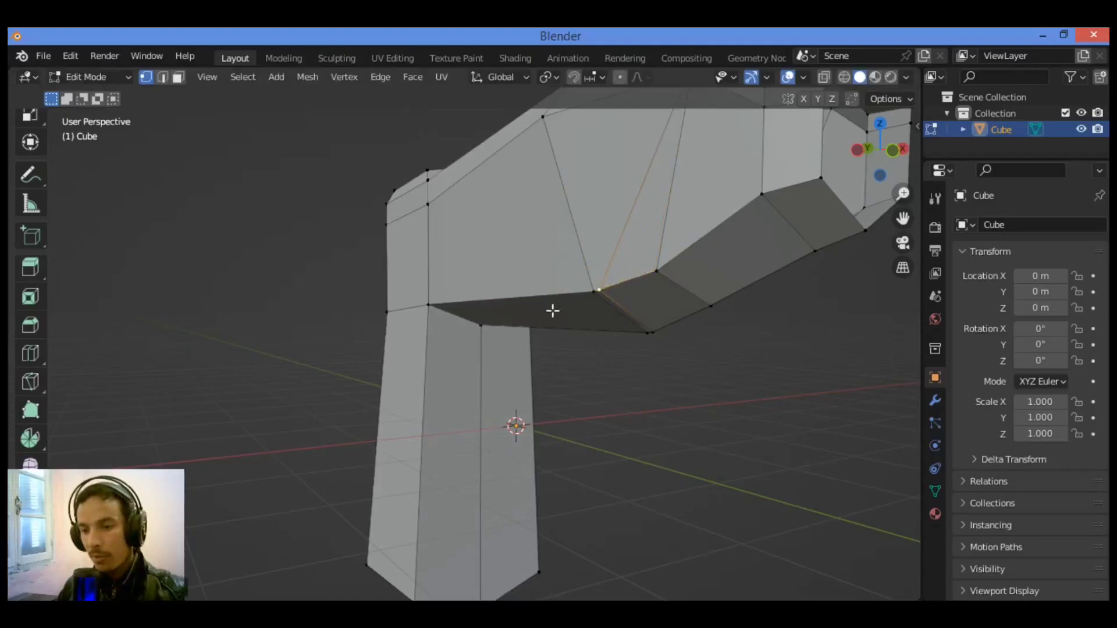
pyautogui.moveTo(893, 154); pyautogui.dragTo(690, 185)
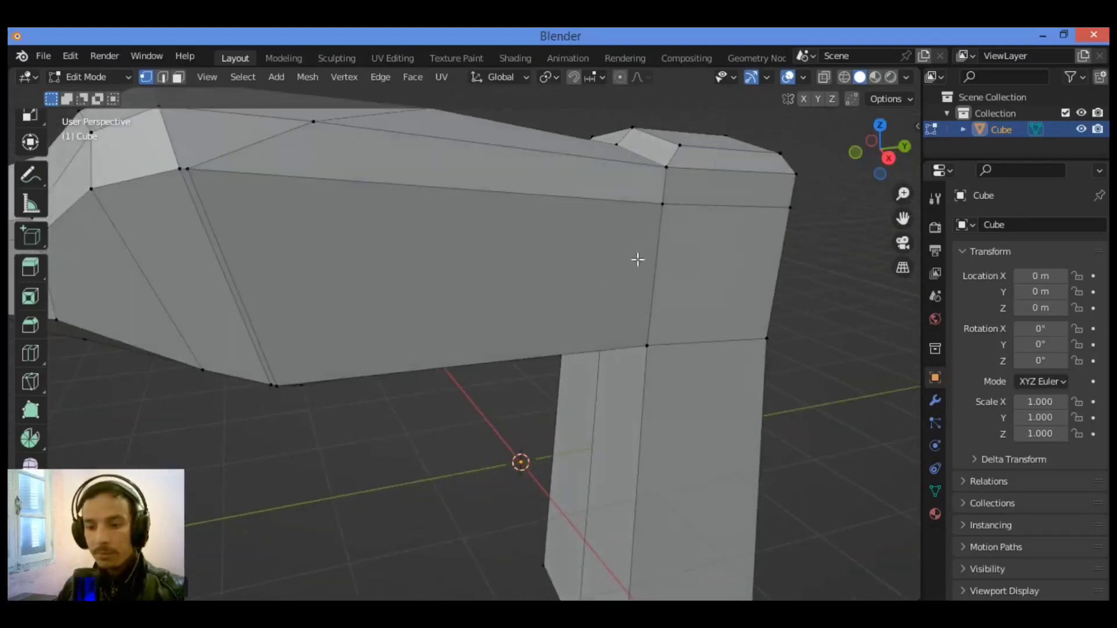